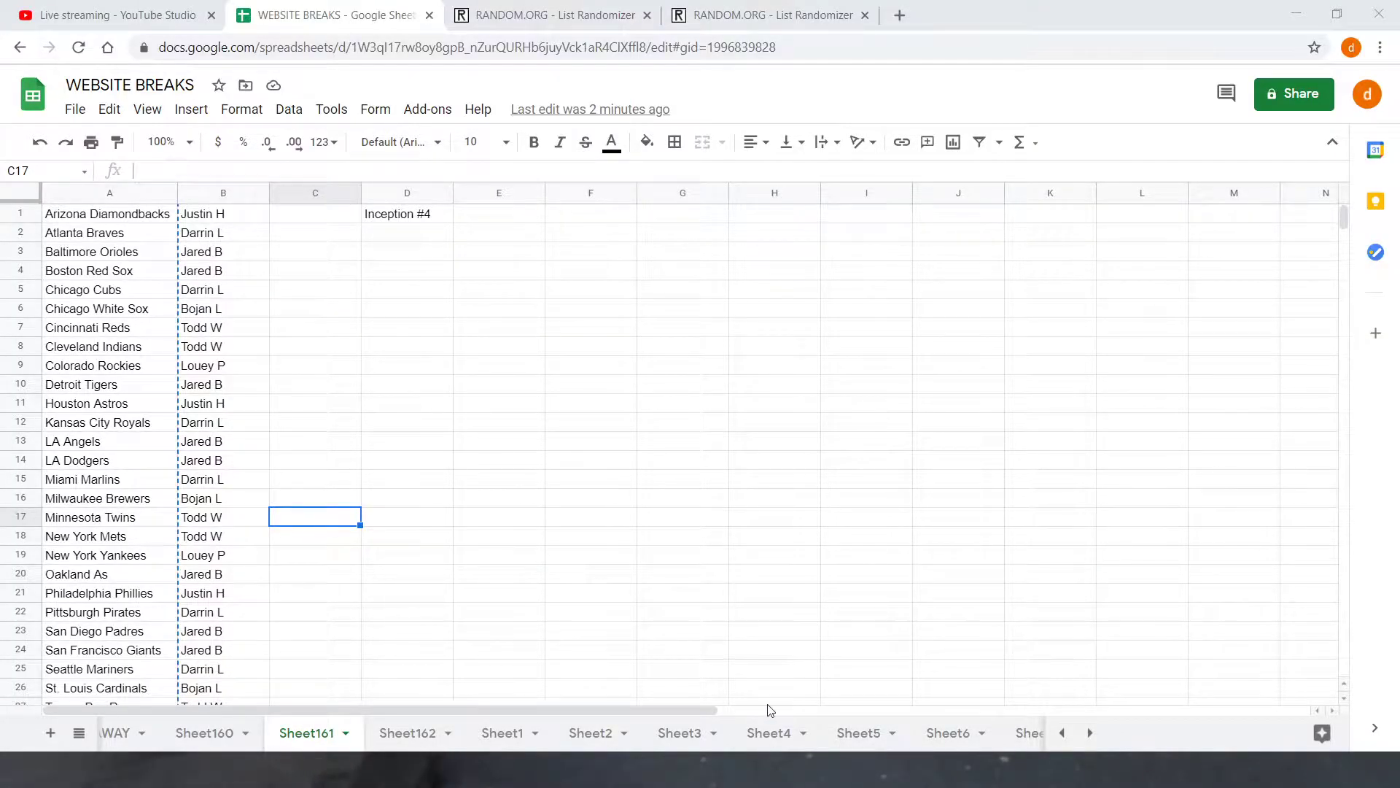
- Check the team and owner list through row 30, then return to the RANDOM.ORG owner-names list
click(278, 217)
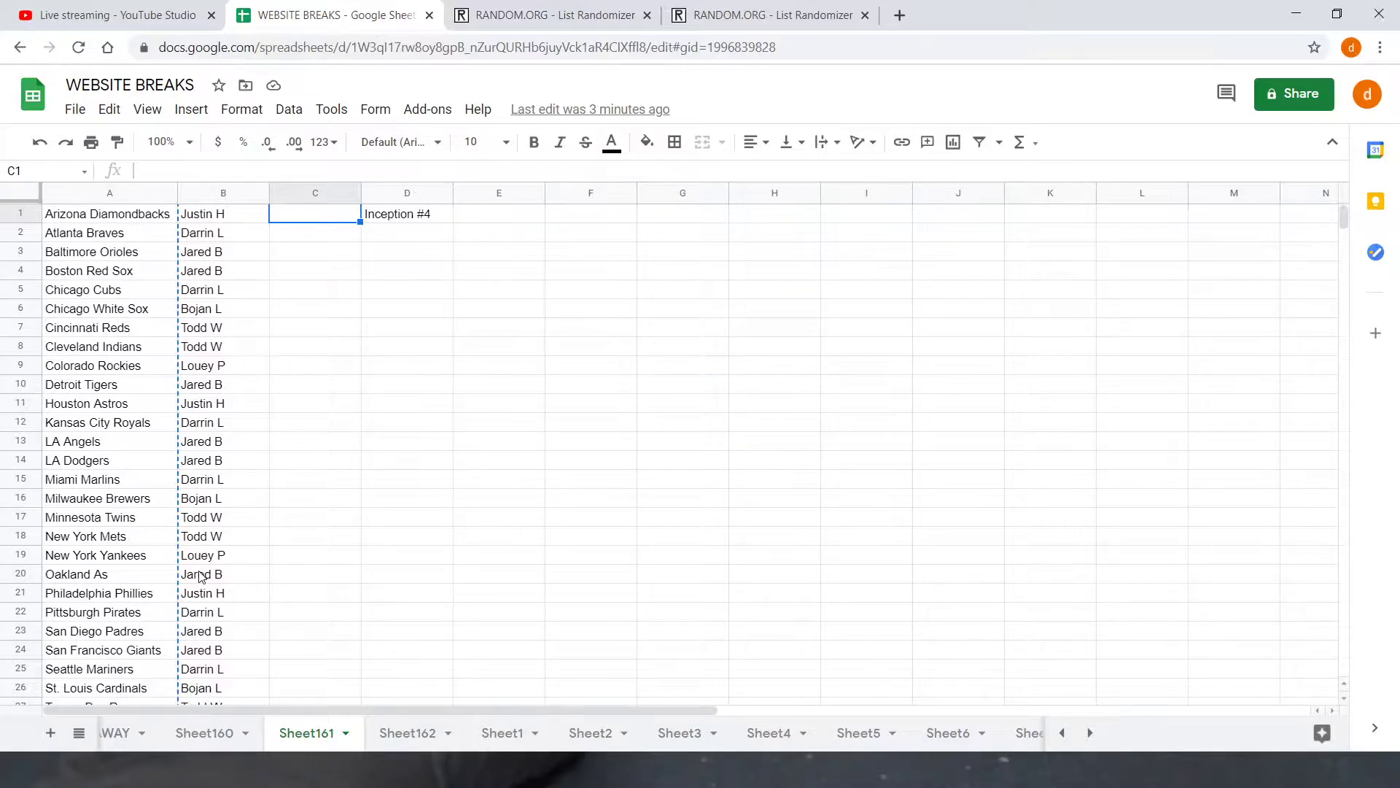
scroll(261, 567, down, 5)
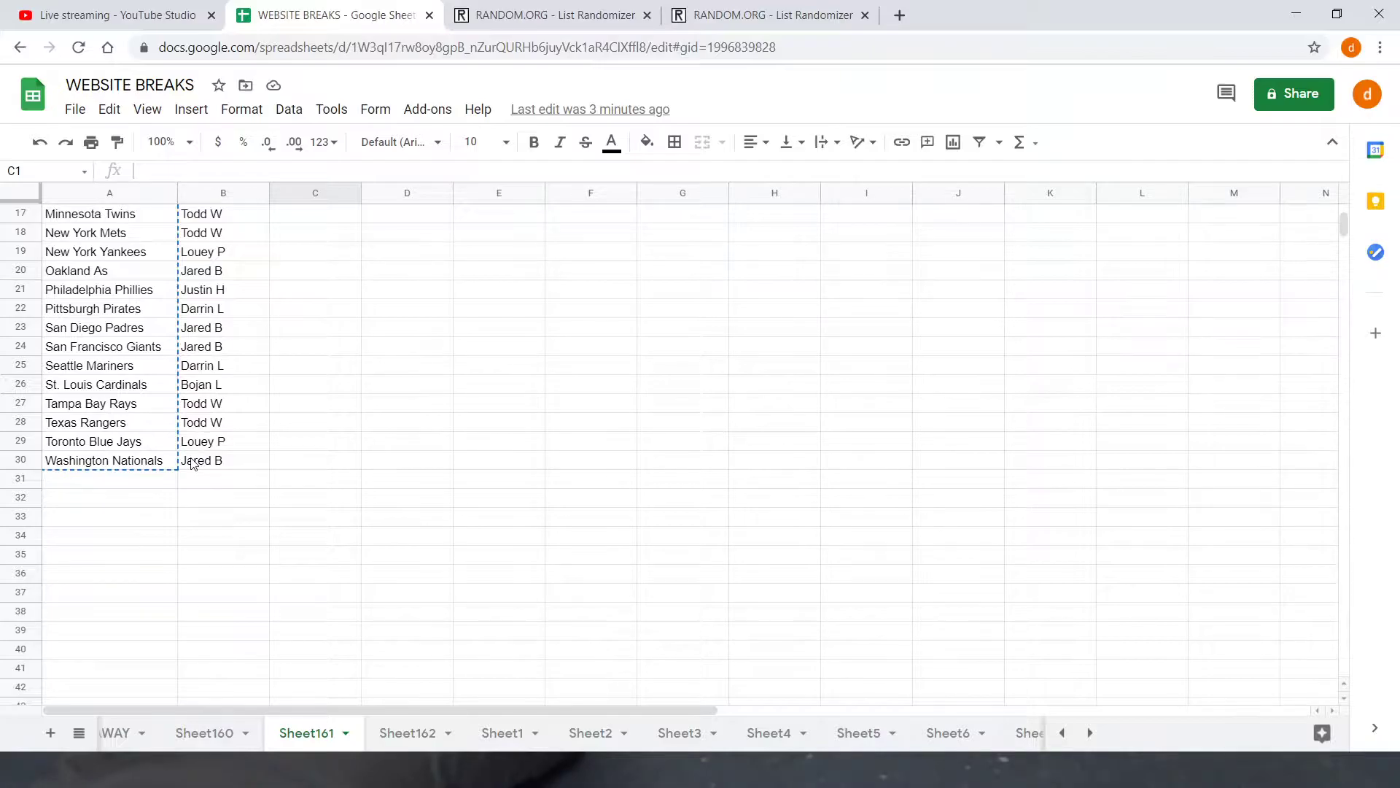
scroll(221, 457, up, 5)
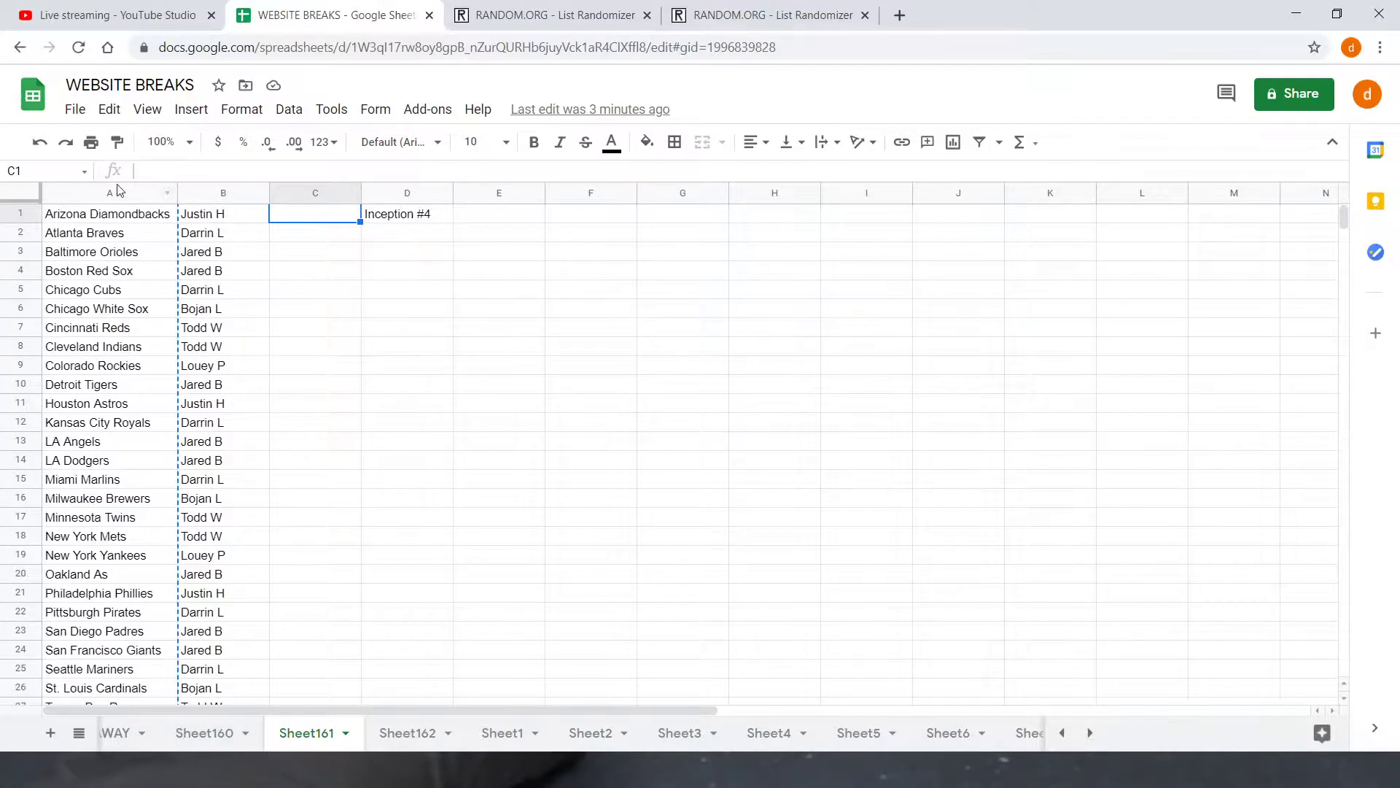
scroll(138, 445, down, 4)
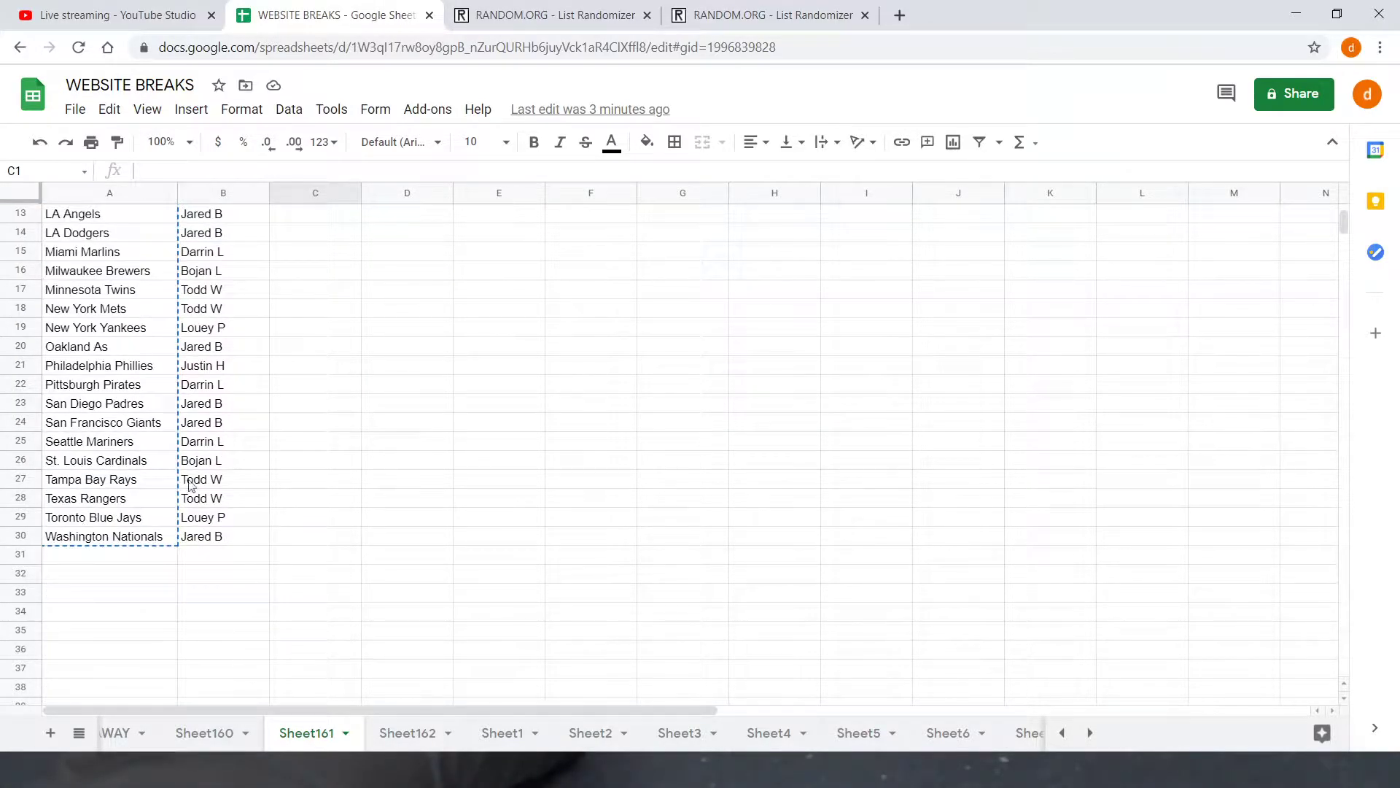
scroll(306, 423, up, 4)
click(555, 14)
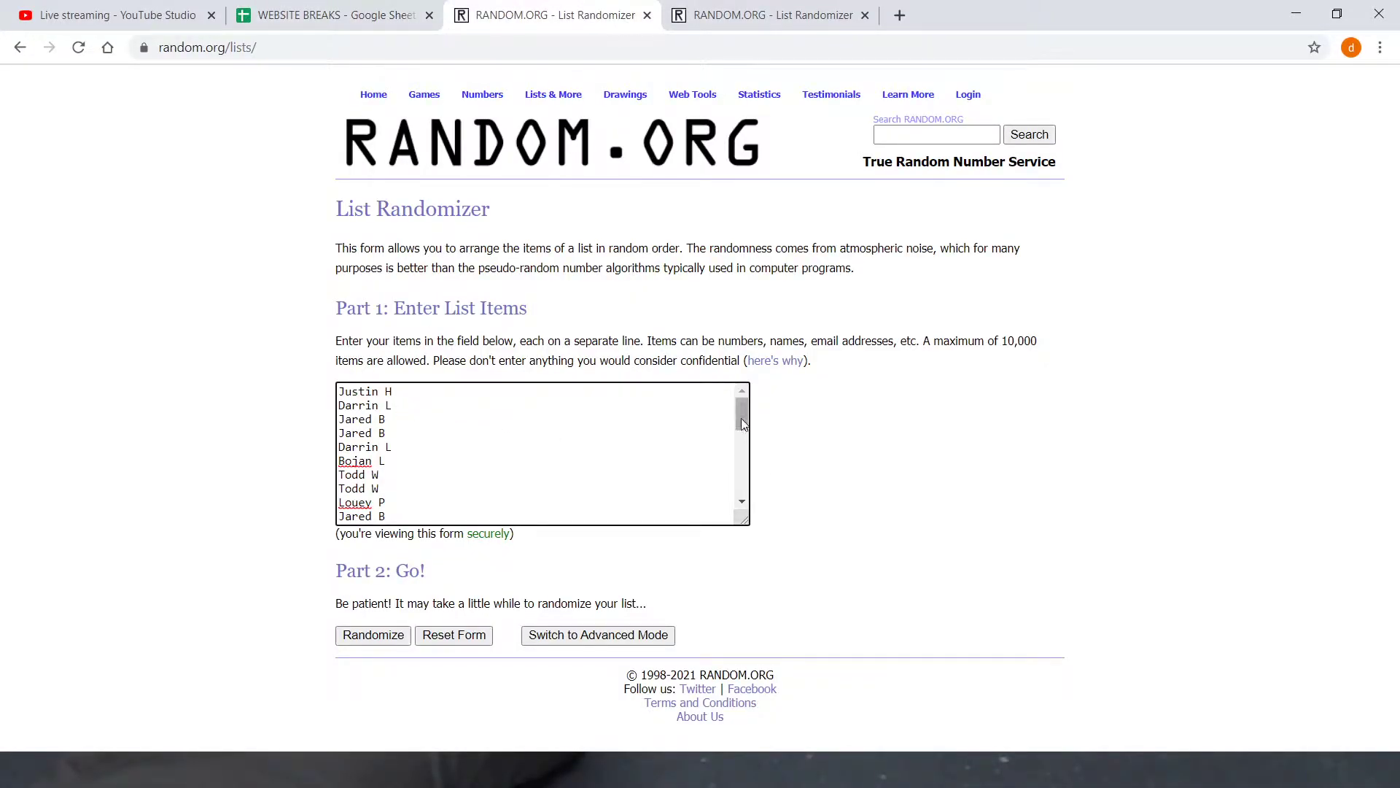
drag(738, 414, 743, 445)
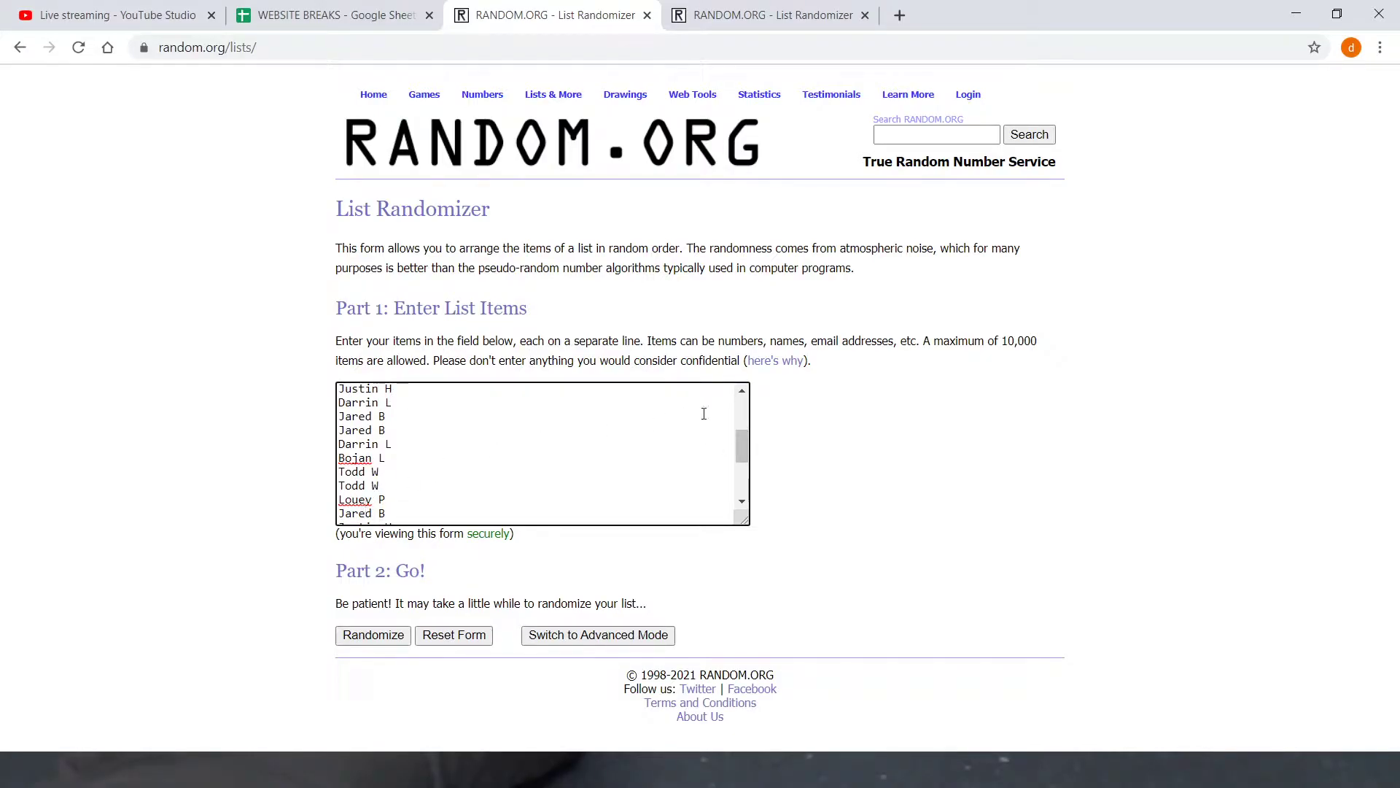
shift+click(734, 435)
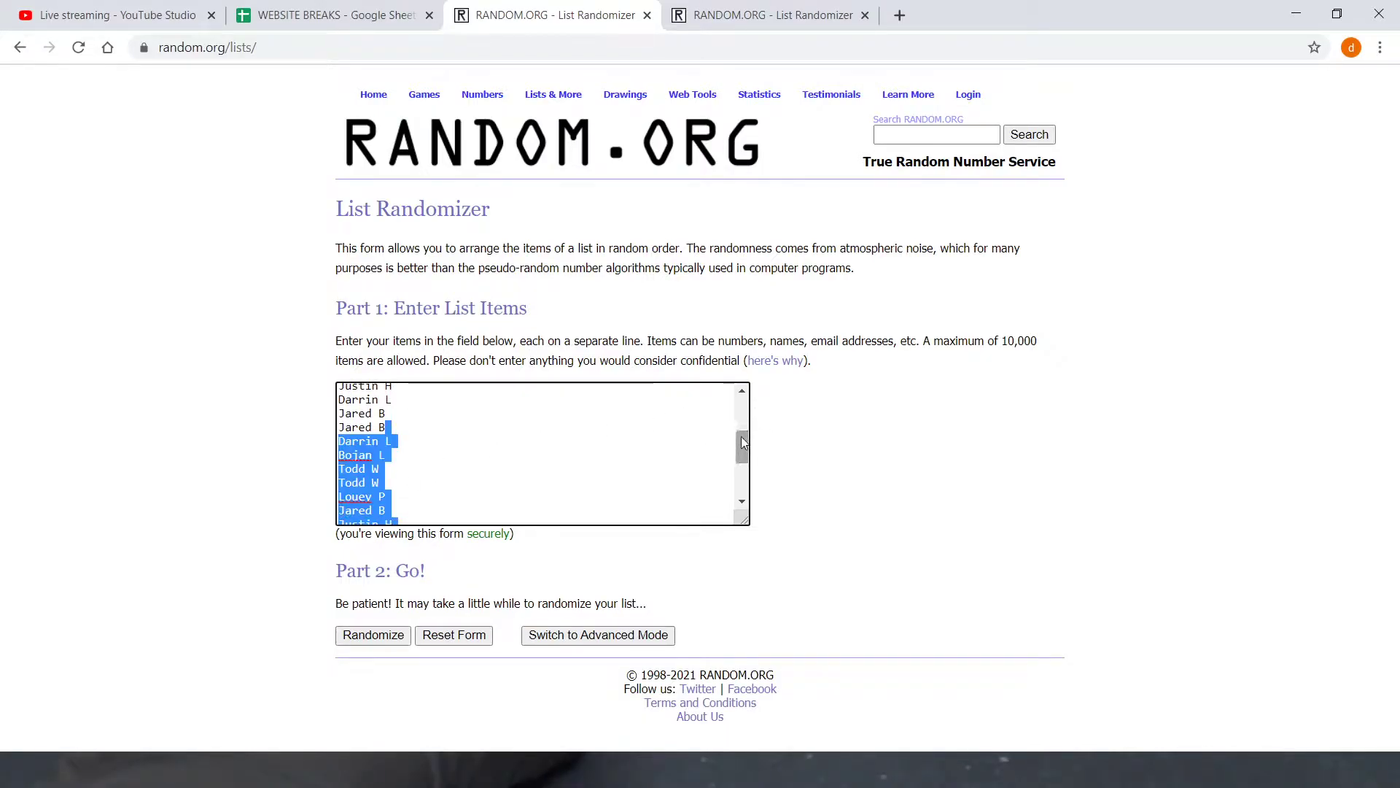
click(543, 455)
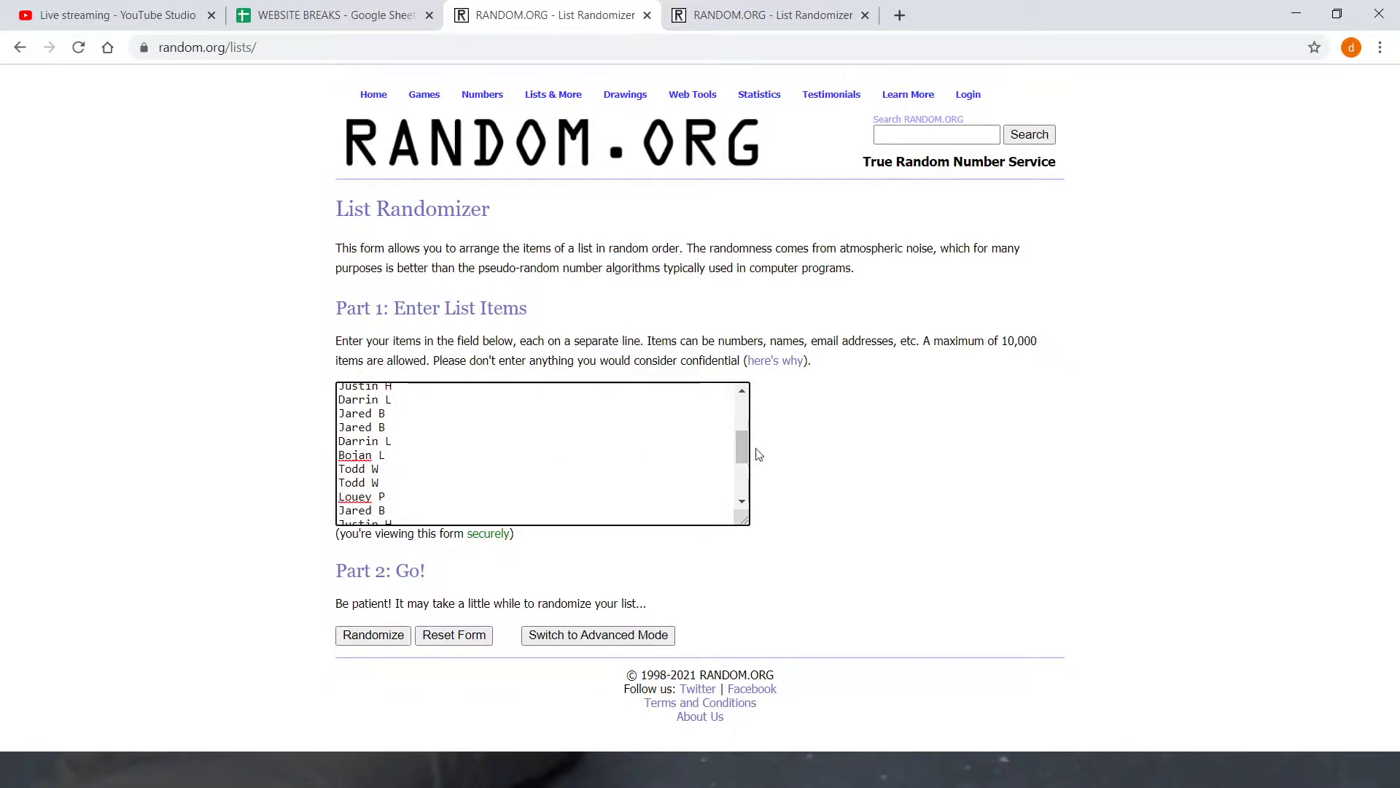
drag(743, 447, 745, 488)
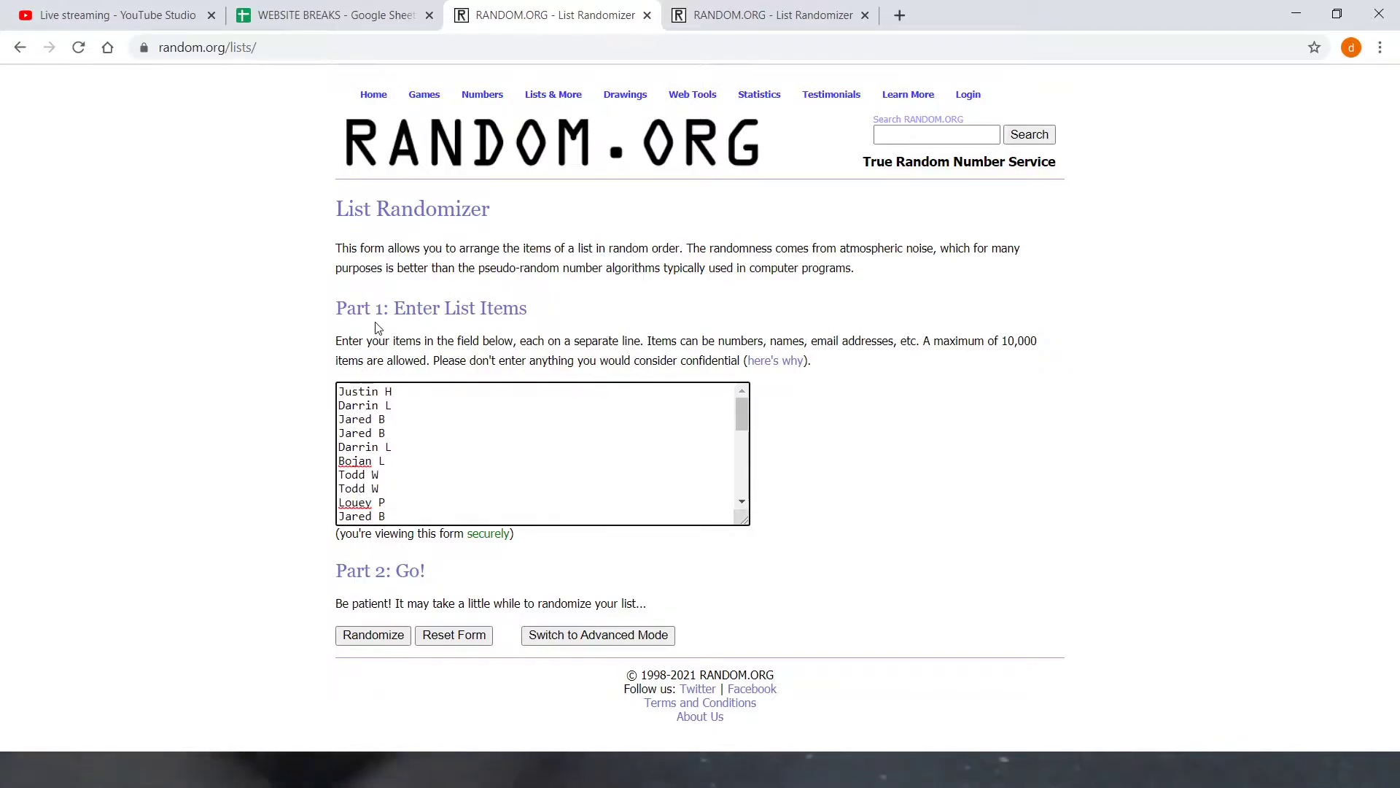
click(358, 11)
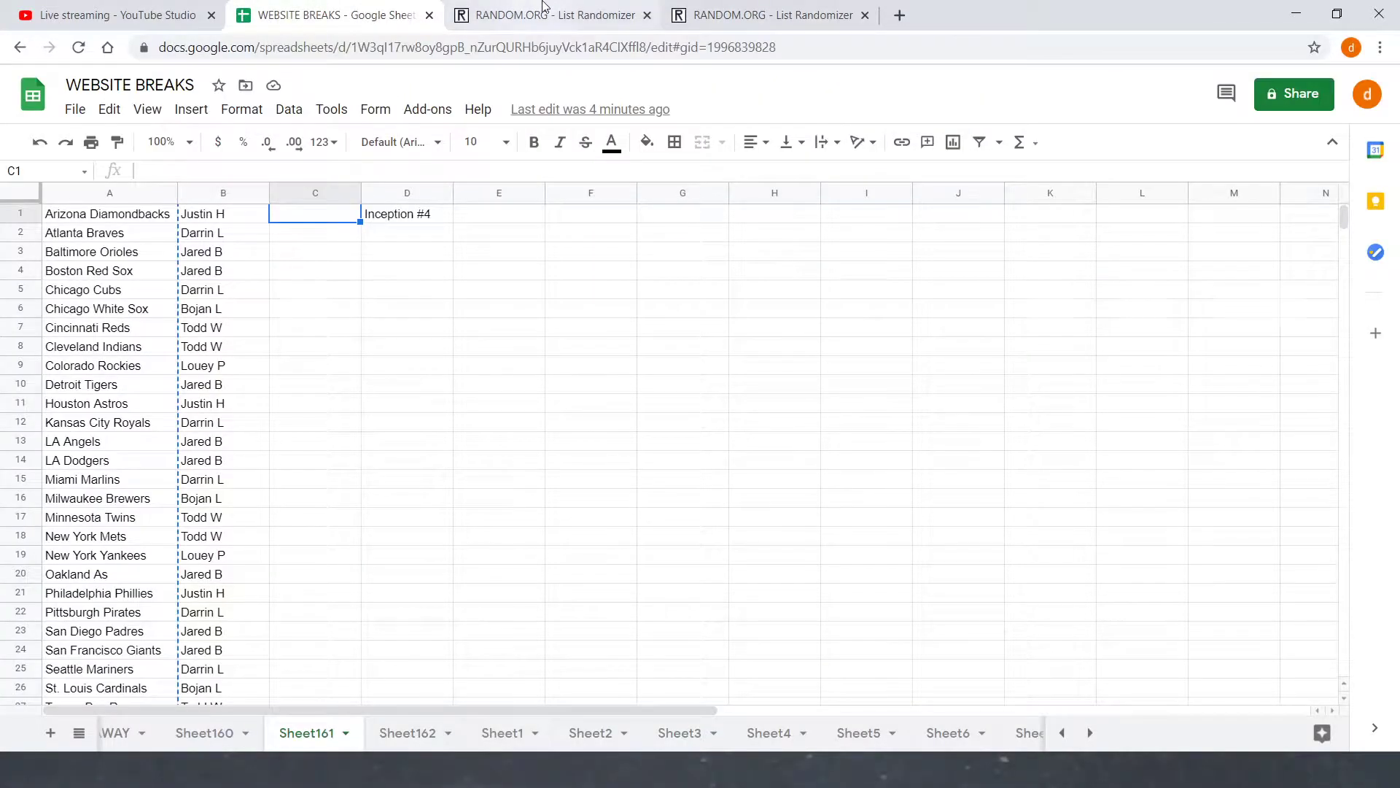
click(510, 12)
click(821, 12)
scroll(402, 490, down, 4)
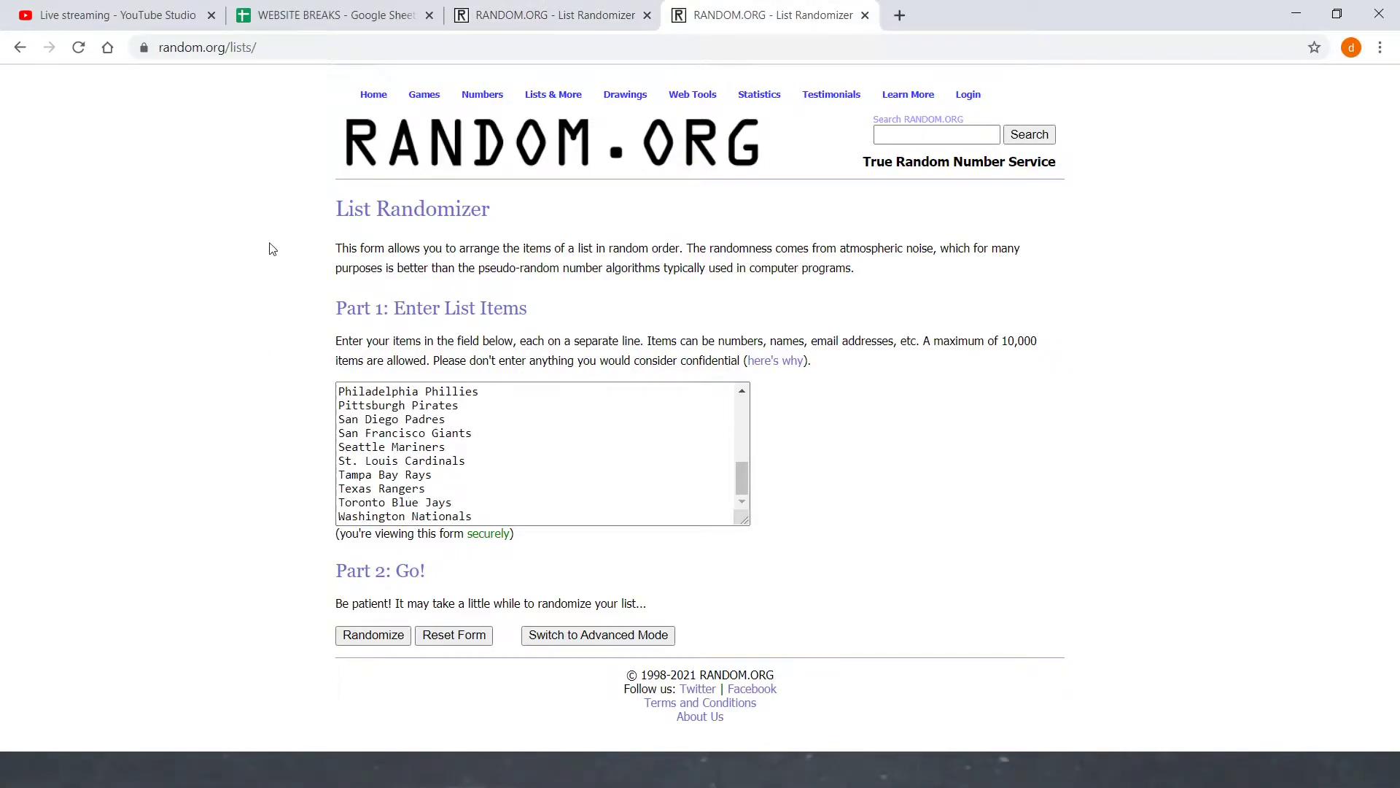
click(365, 10)
click(511, 12)
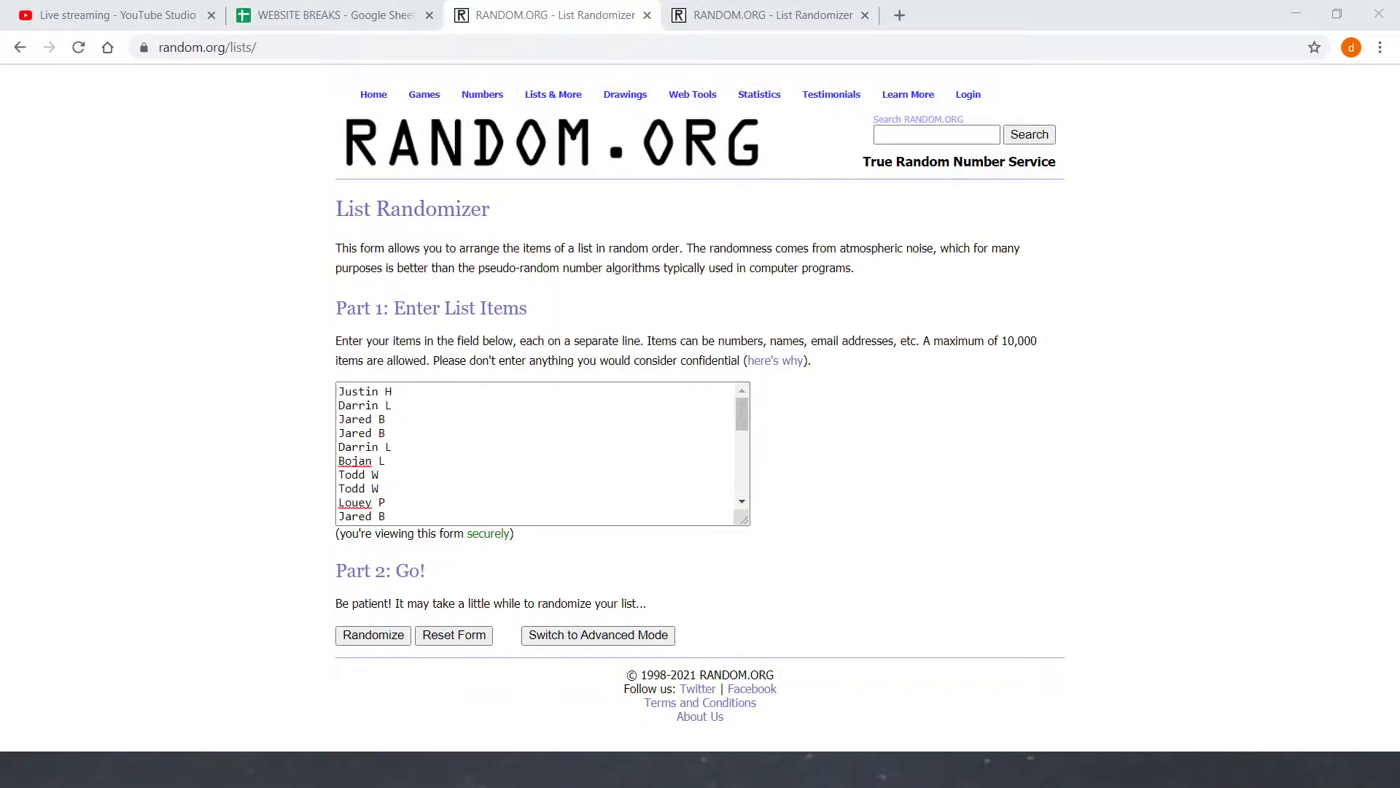
- Randomize the 30 owner names, then reshuffle them three more times for four runs total
click(385, 633)
scroll(368, 635, down, 3)
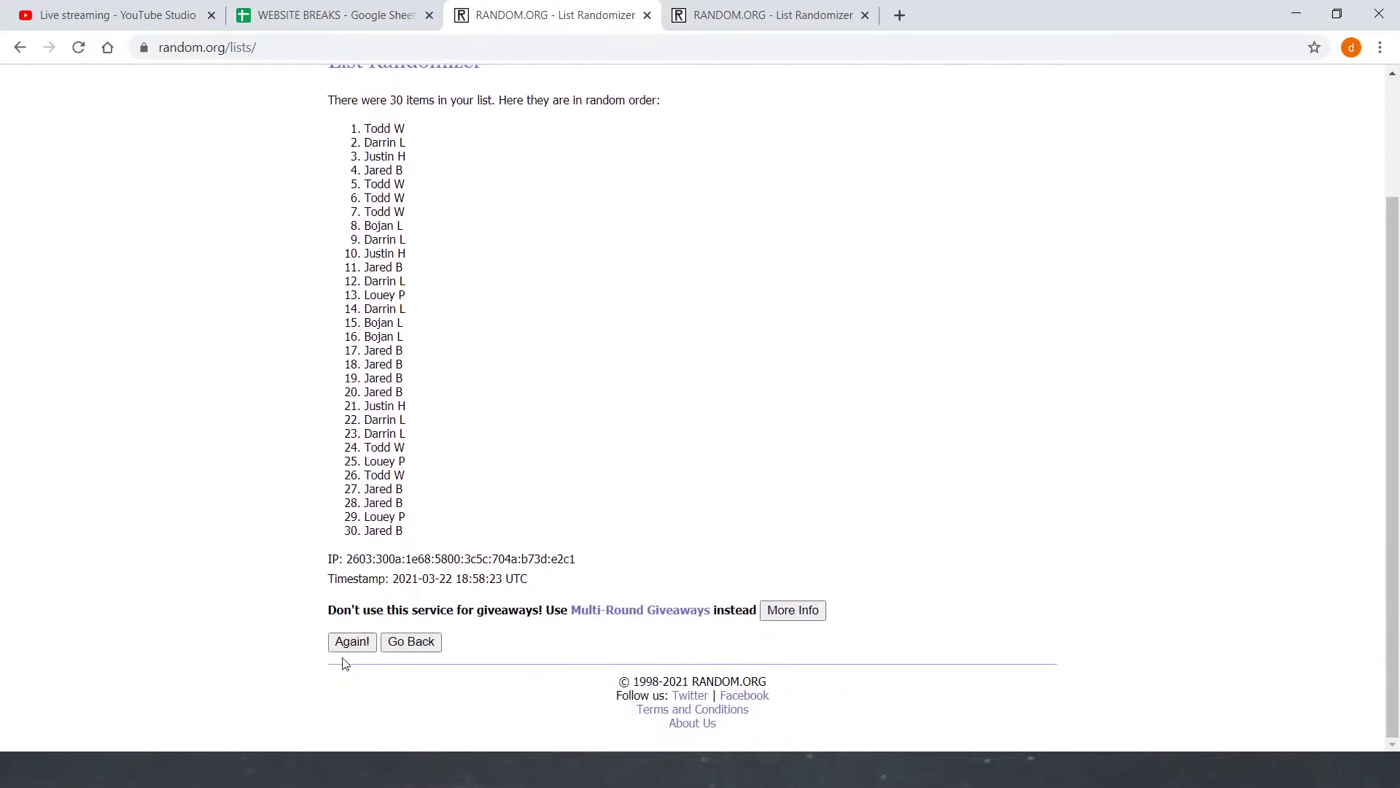
click(347, 646)
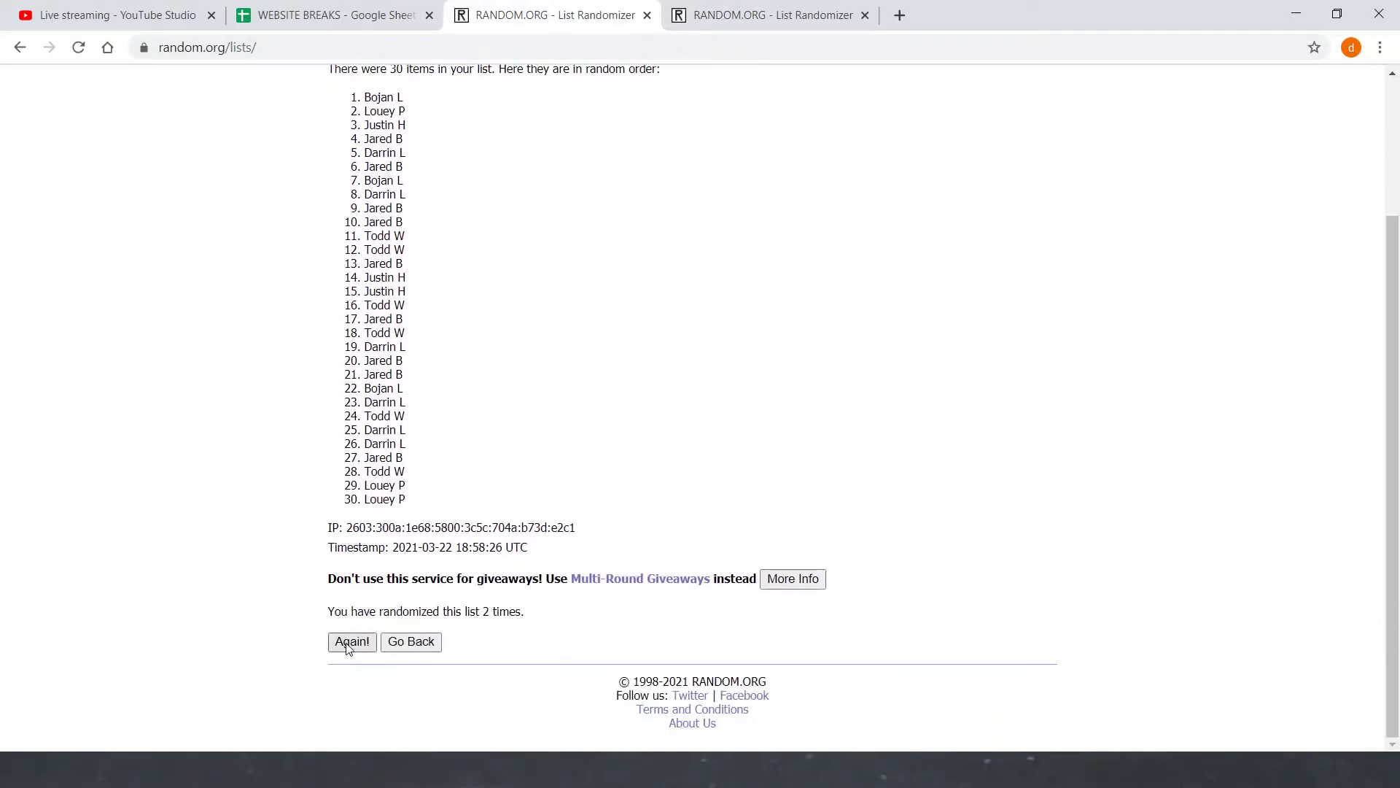
click(343, 638)
scroll(328, 598, down, 3)
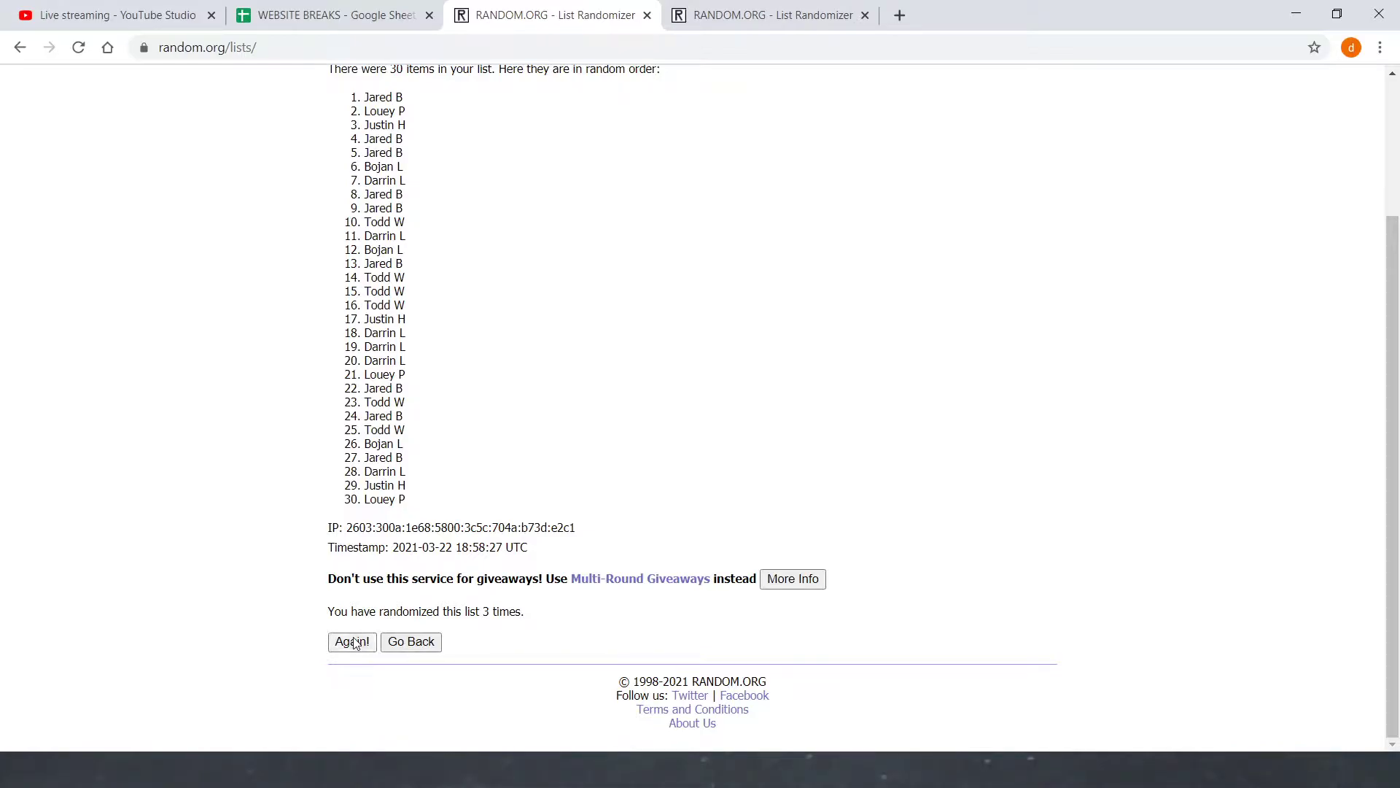
click(353, 642)
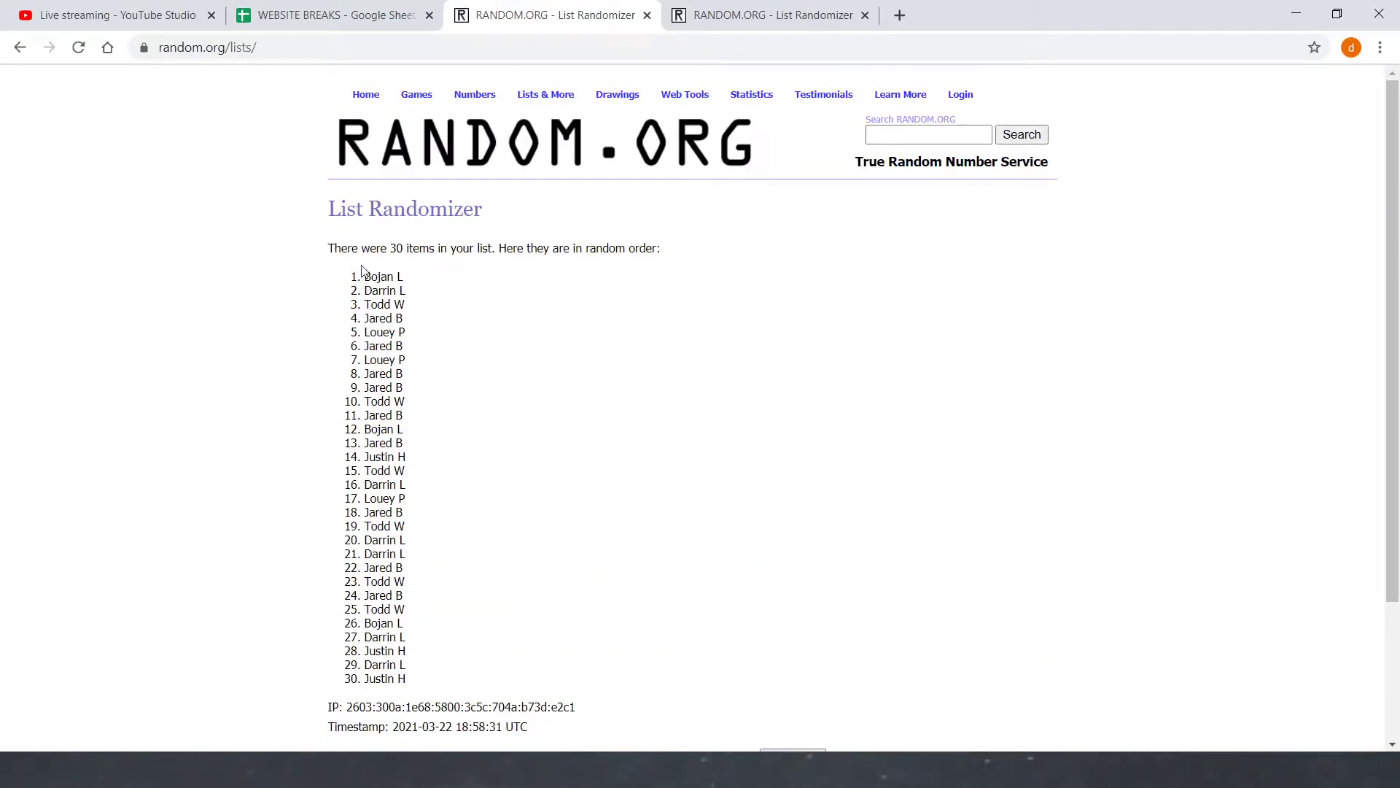
- Select and copy the 30 shuffled owner names
drag(362, 269, 416, 679)
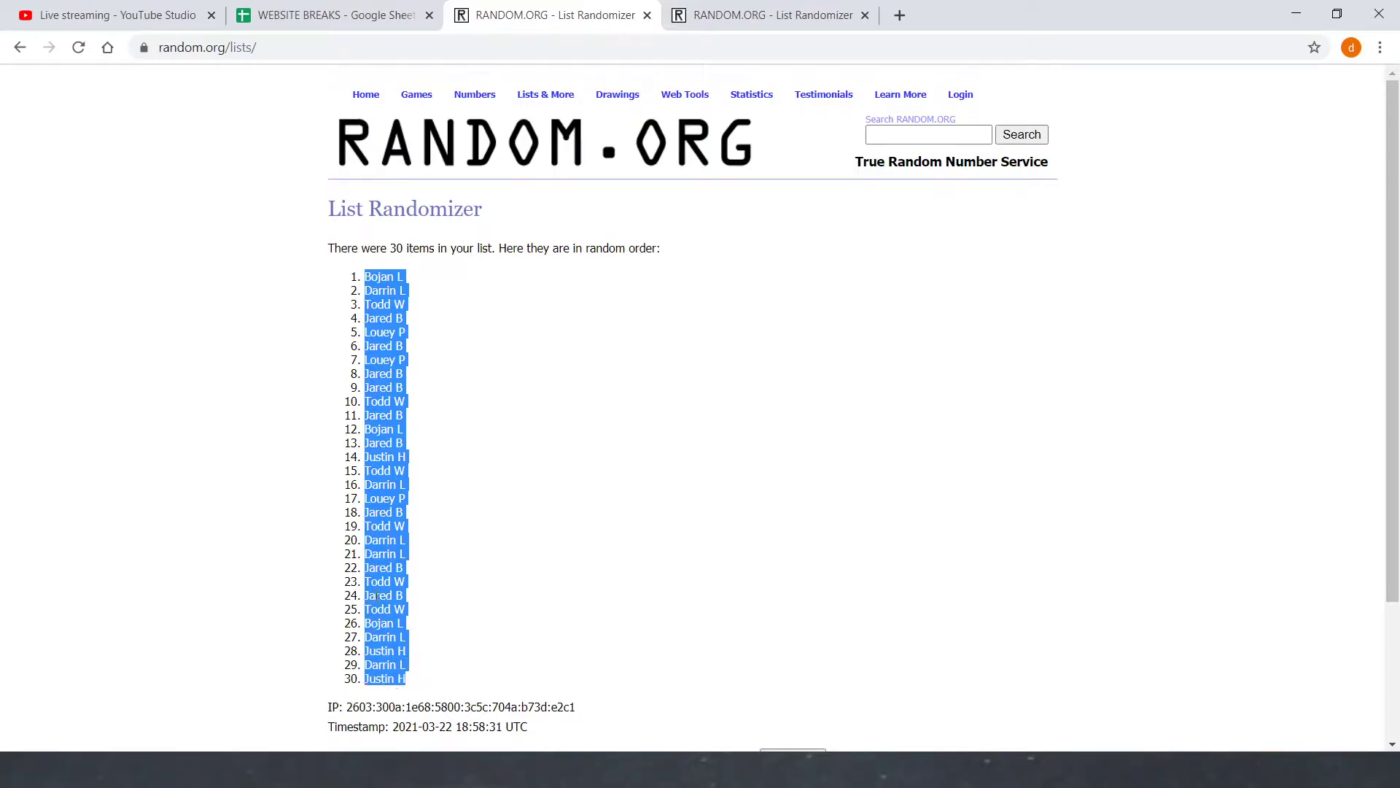
click(449, 547)
scroll(474, 584, down, 3)
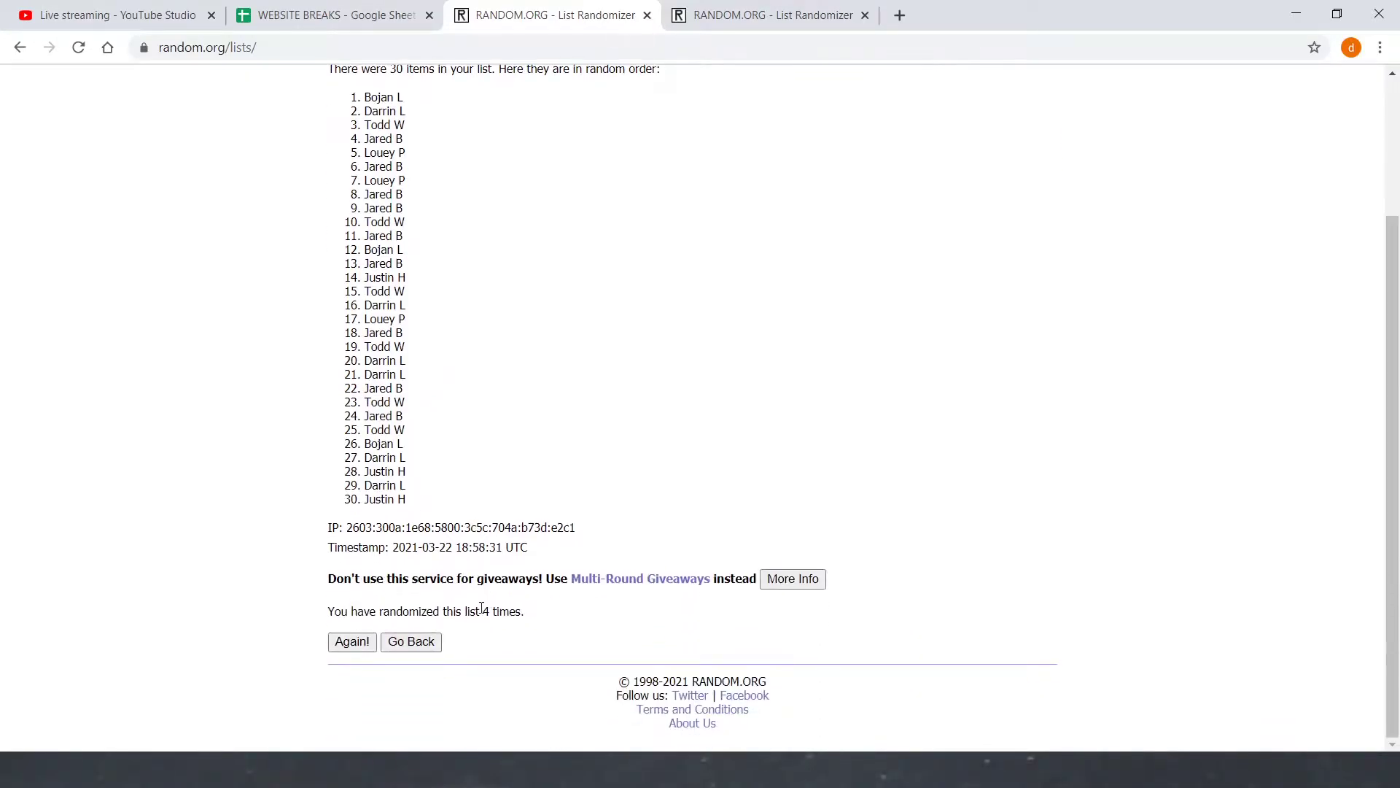
drag(484, 609, 532, 523)
click(524, 598)
drag(487, 611, 535, 616)
click(455, 456)
click(314, 14)
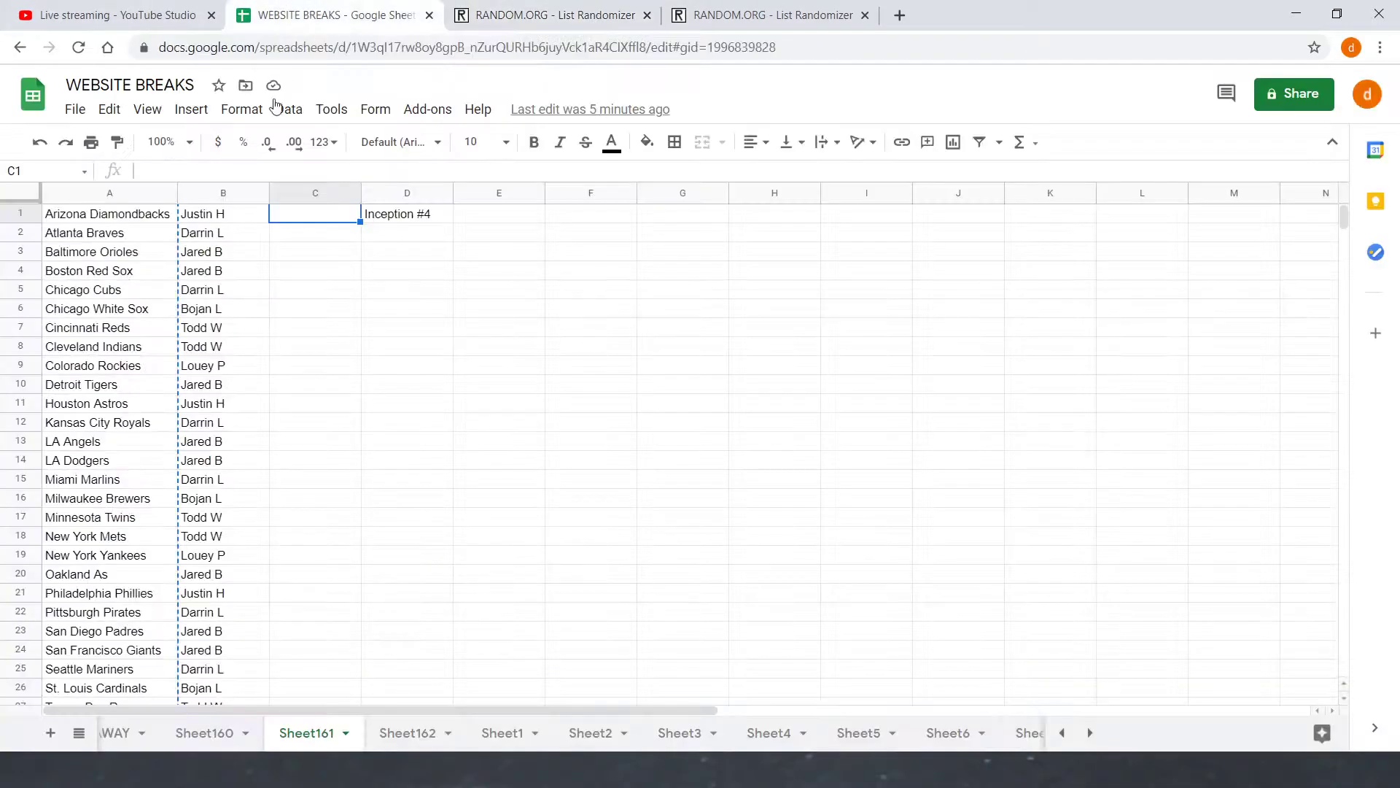
drag(226, 214, 202, 503)
right_click(208, 485)
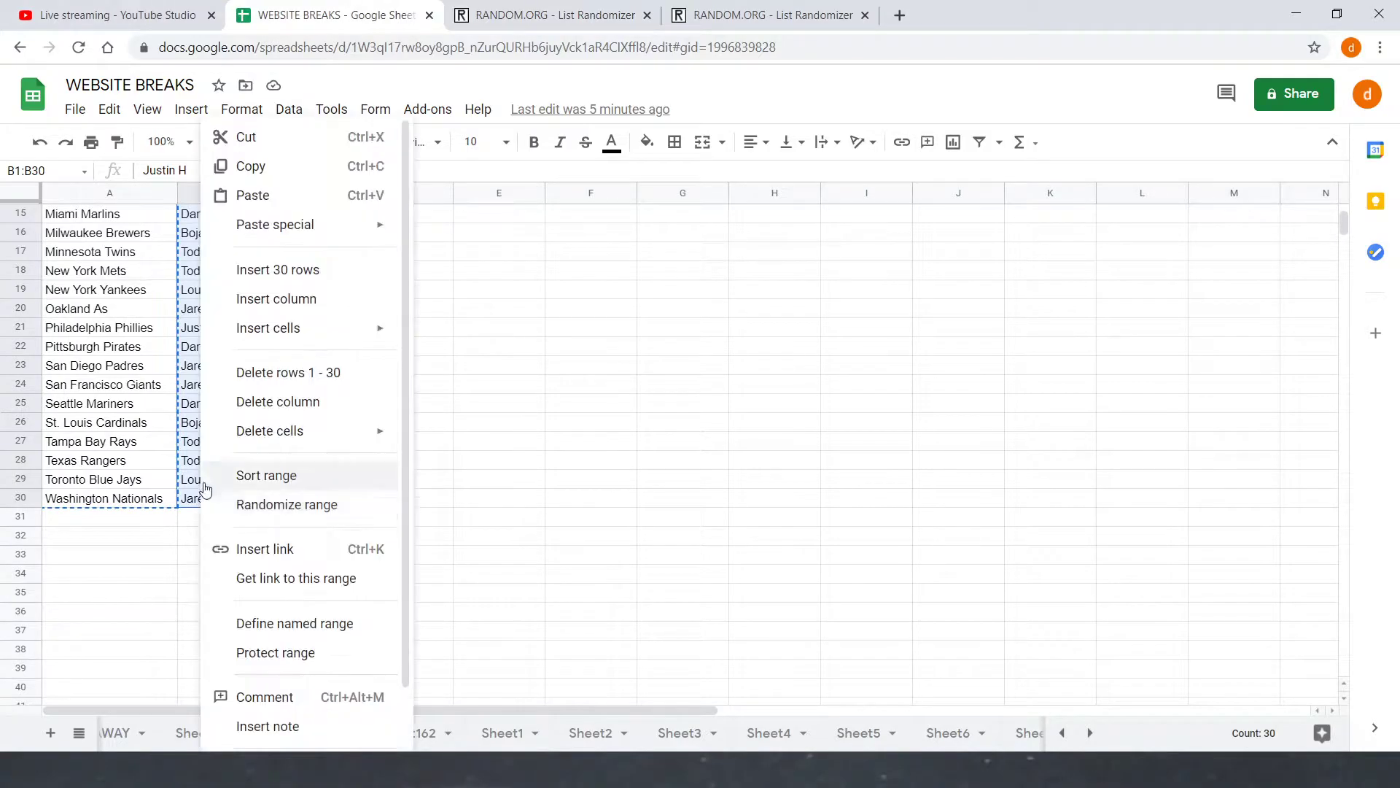
click(250, 194)
click(292, 335)
scroll(294, 336, up, 4)
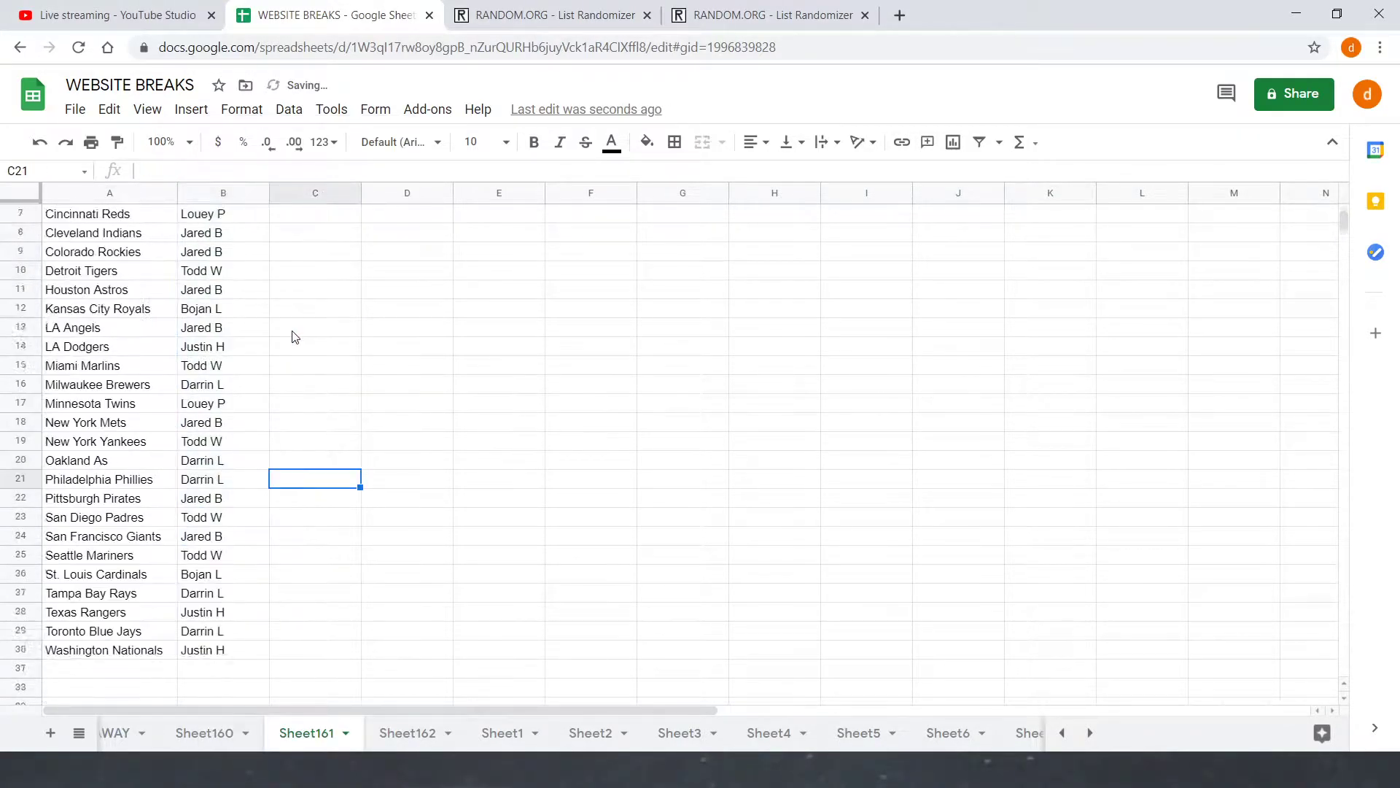
scroll(292, 332, up, 1)
scroll(315, 353, down, 3)
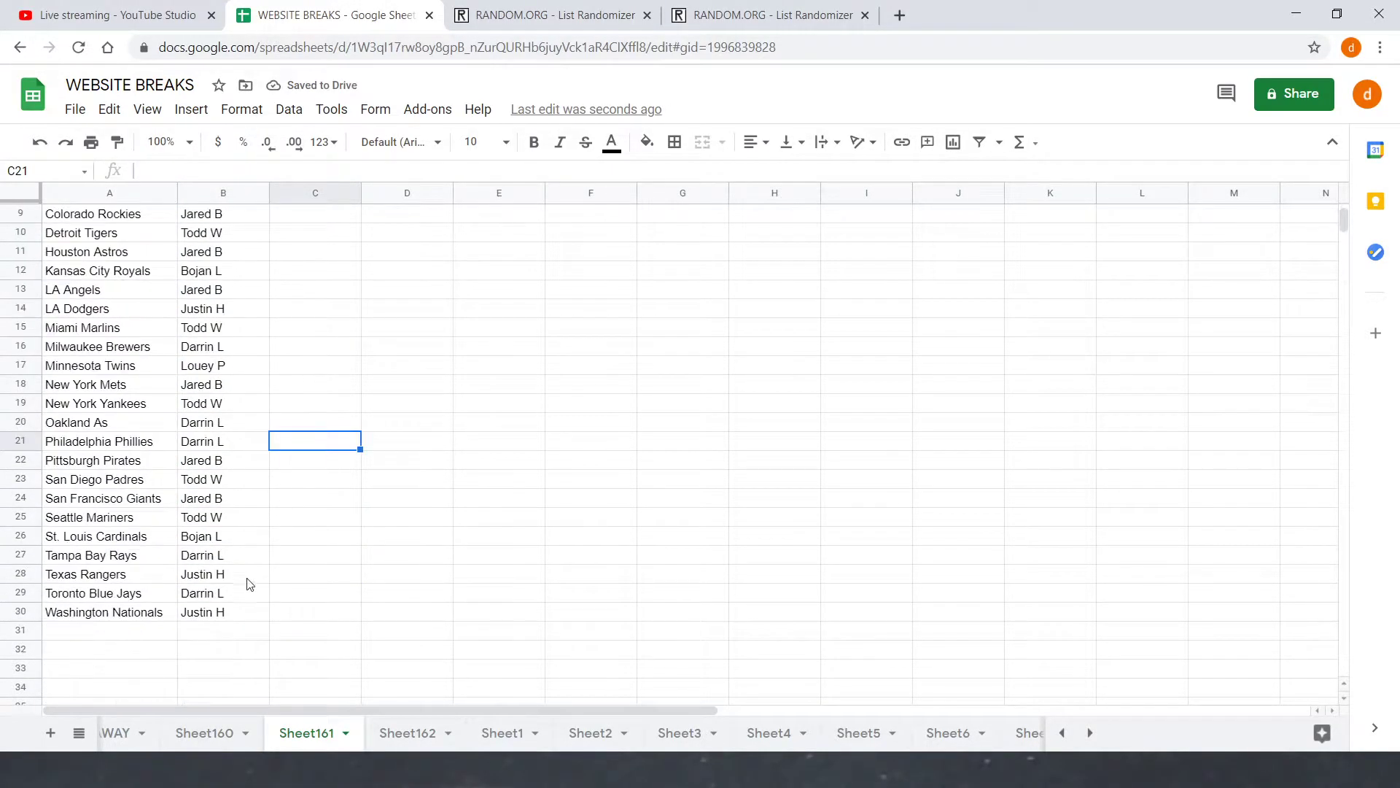
scroll(319, 511, up, 3)
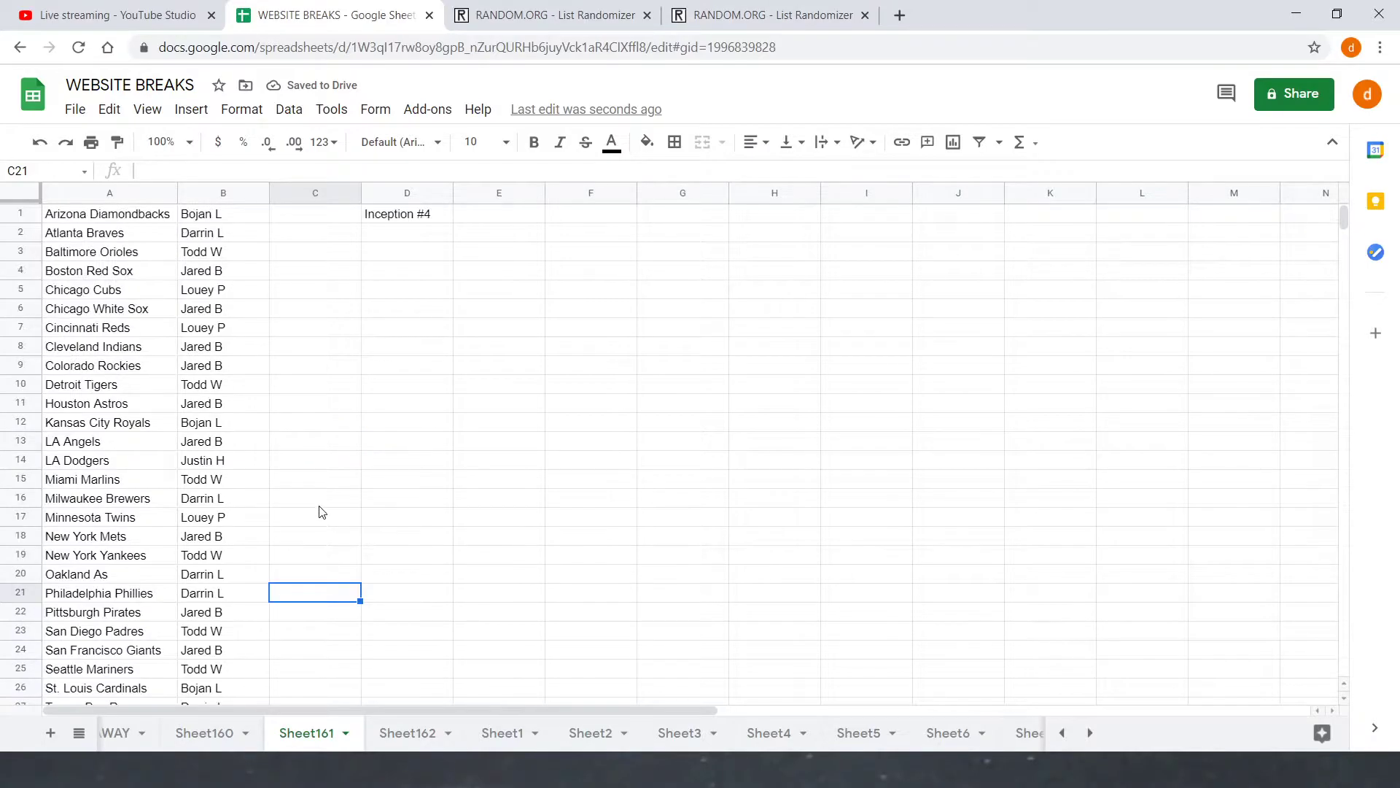
- Shuffle the 30 MLB teams four times on RANDOM.ORG
click(717, 10)
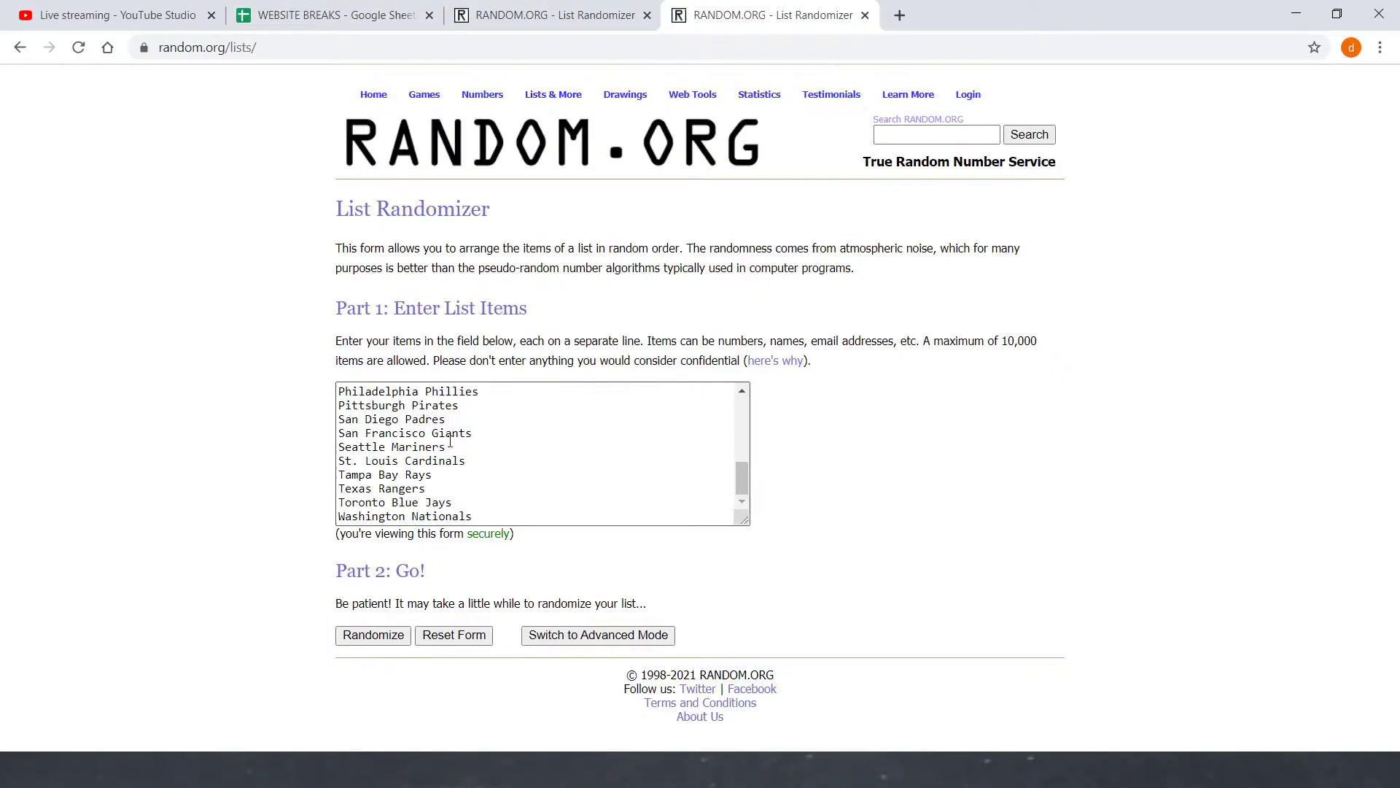
scroll(464, 435, up, 5)
scroll(462, 415, down, 5)
scroll(458, 423, up, 5)
click(373, 635)
scroll(347, 646, down, 2)
click(345, 645)
click(343, 642)
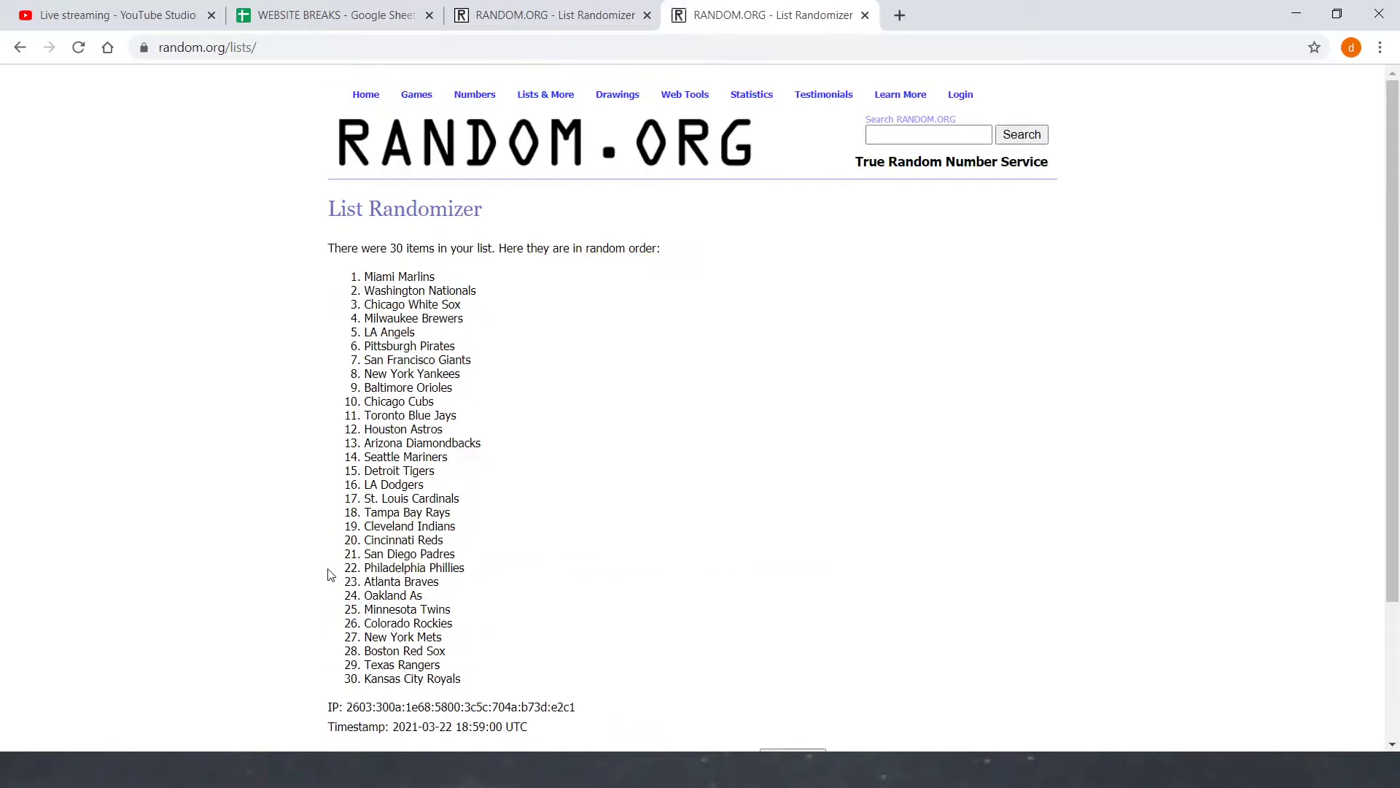
scroll(332, 583, down, 3)
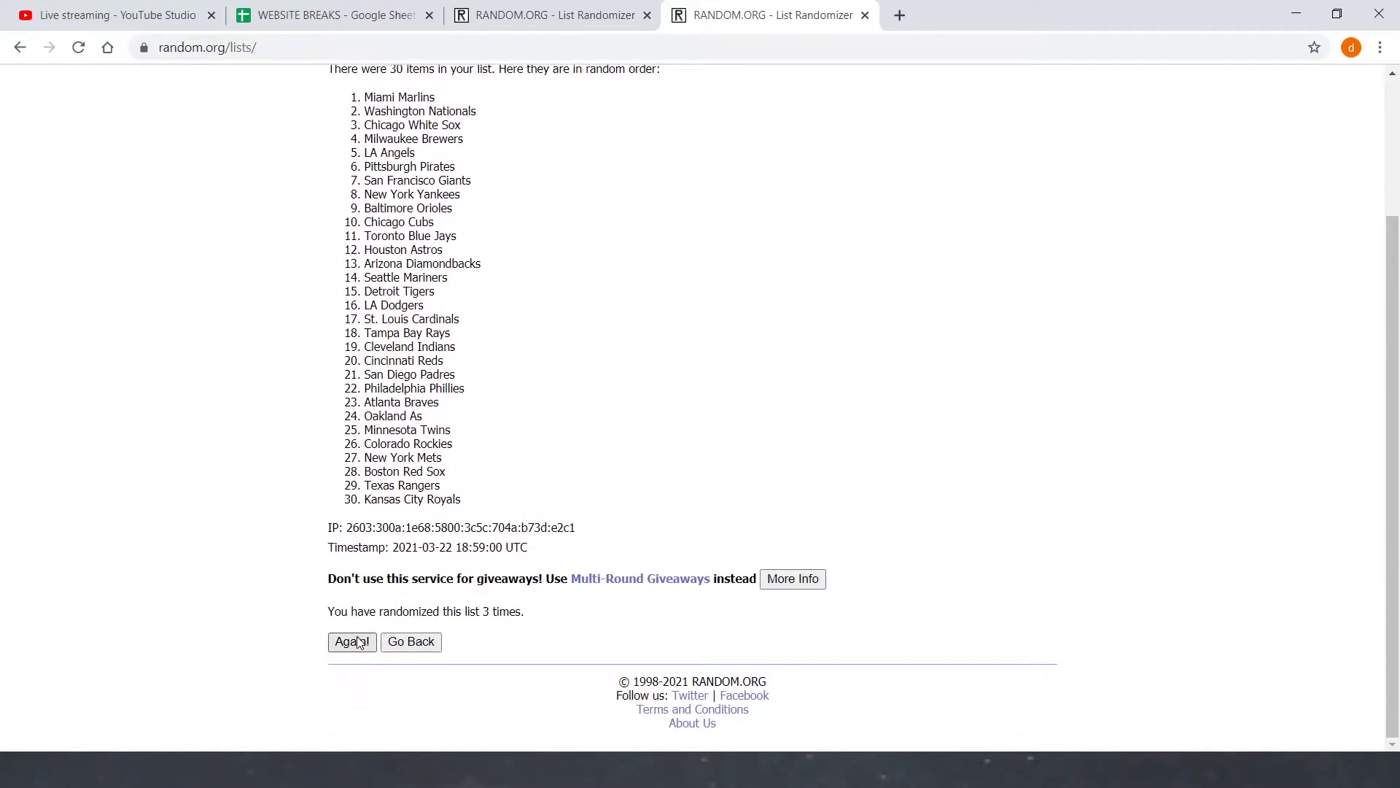
click(357, 641)
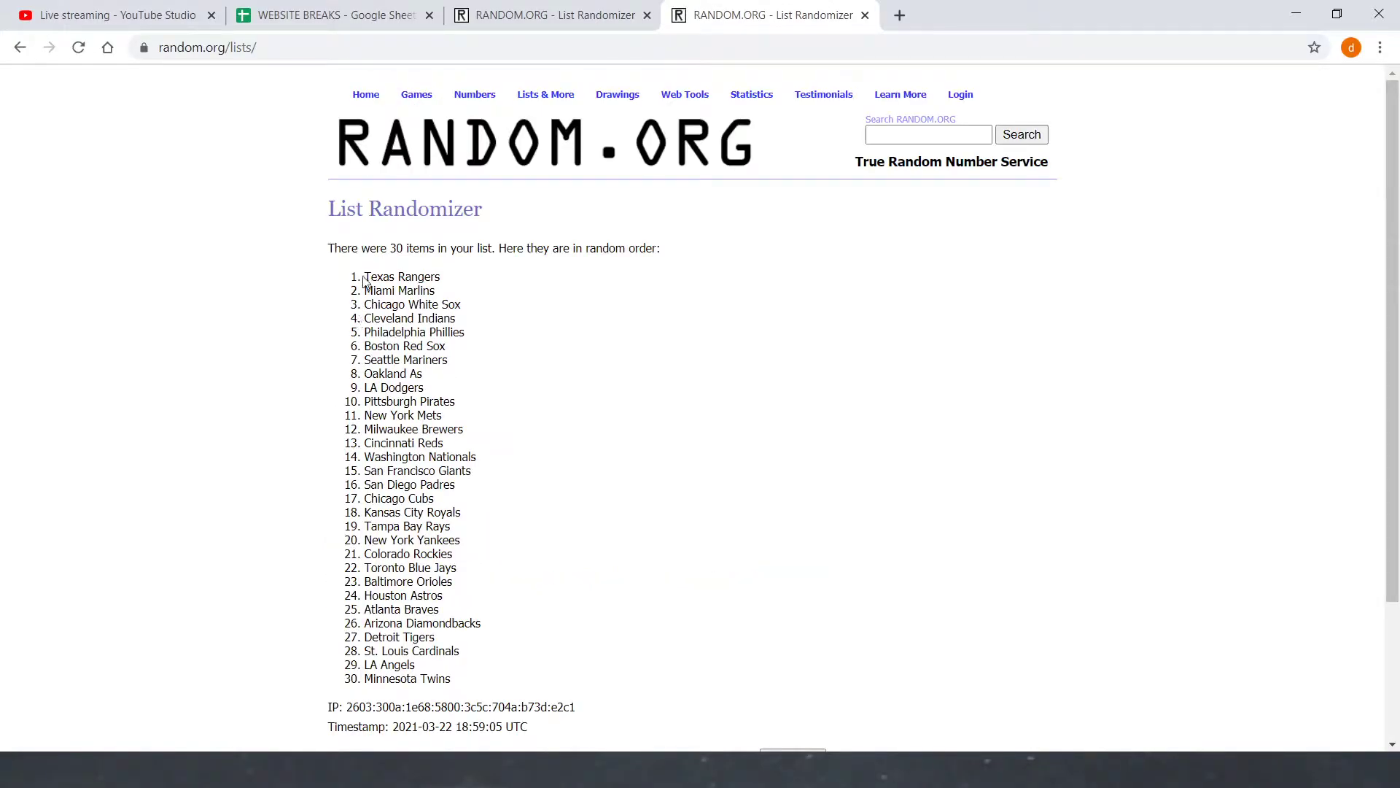
- Select the shuffled team list starting Texas Rangers, Miami Marlins, Chicago White Sox
drag(365, 281, 449, 684)
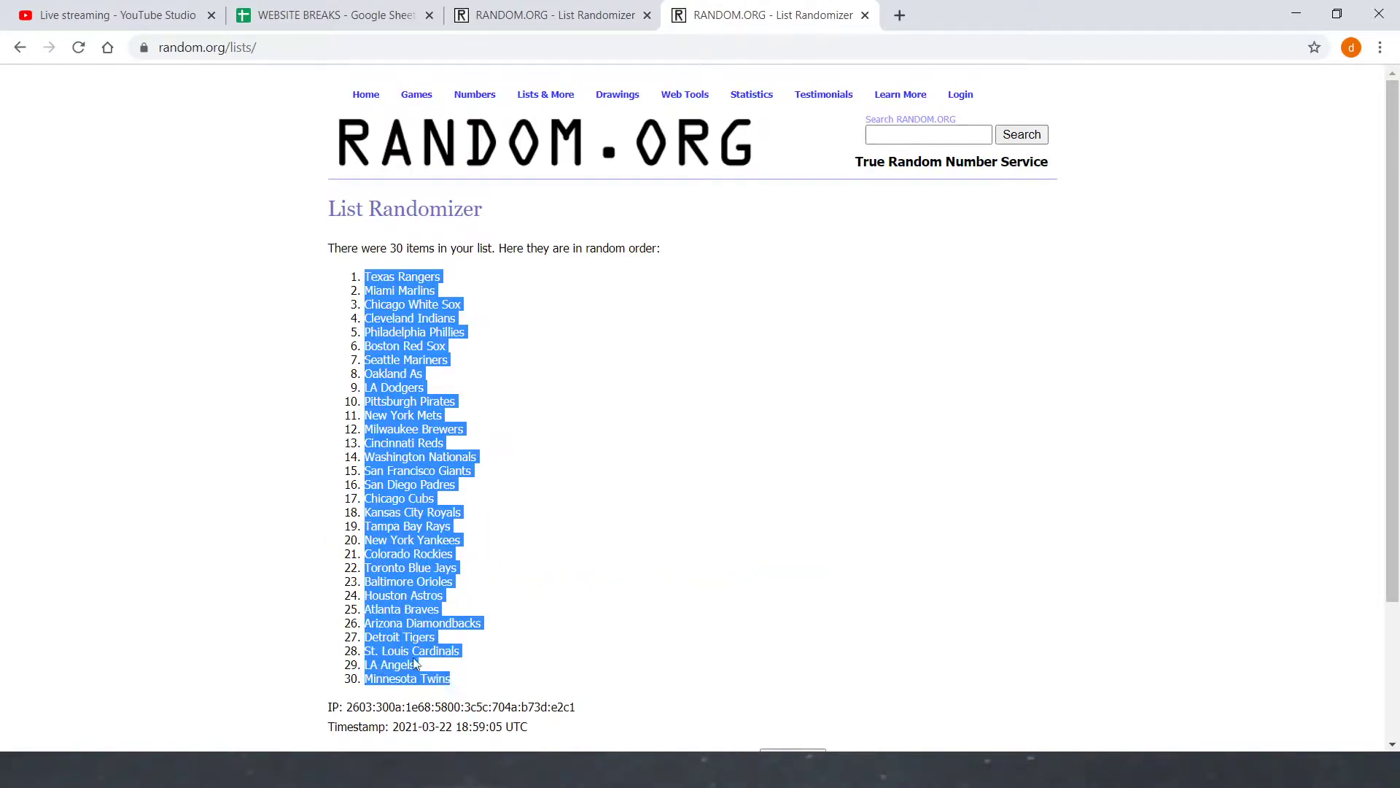
click(552, 619)
scroll(525, 617, down, 2)
drag(485, 607, 550, 617)
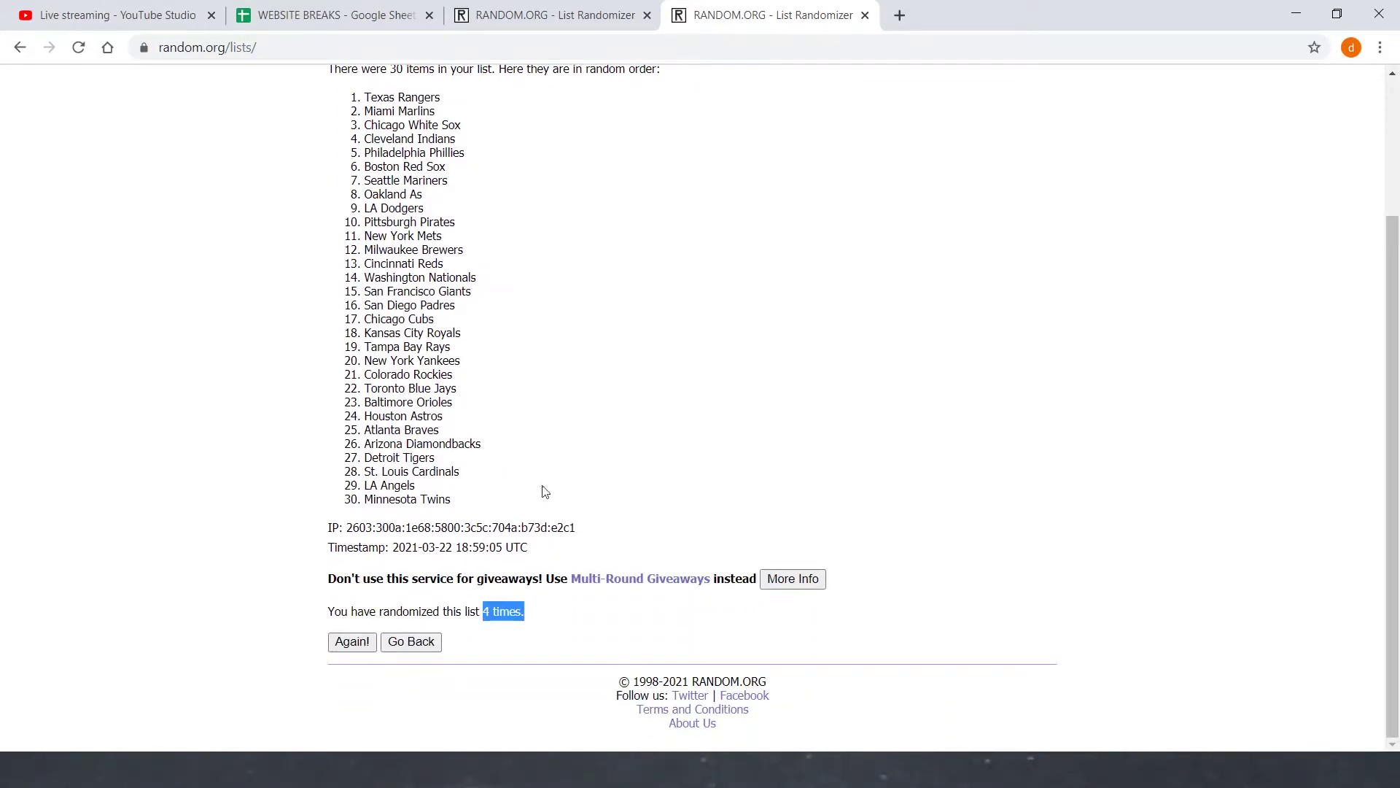
- Paste the shuffled teams over A1:A30 in the WEBSITE BREAKS sheet
click(332, 15)
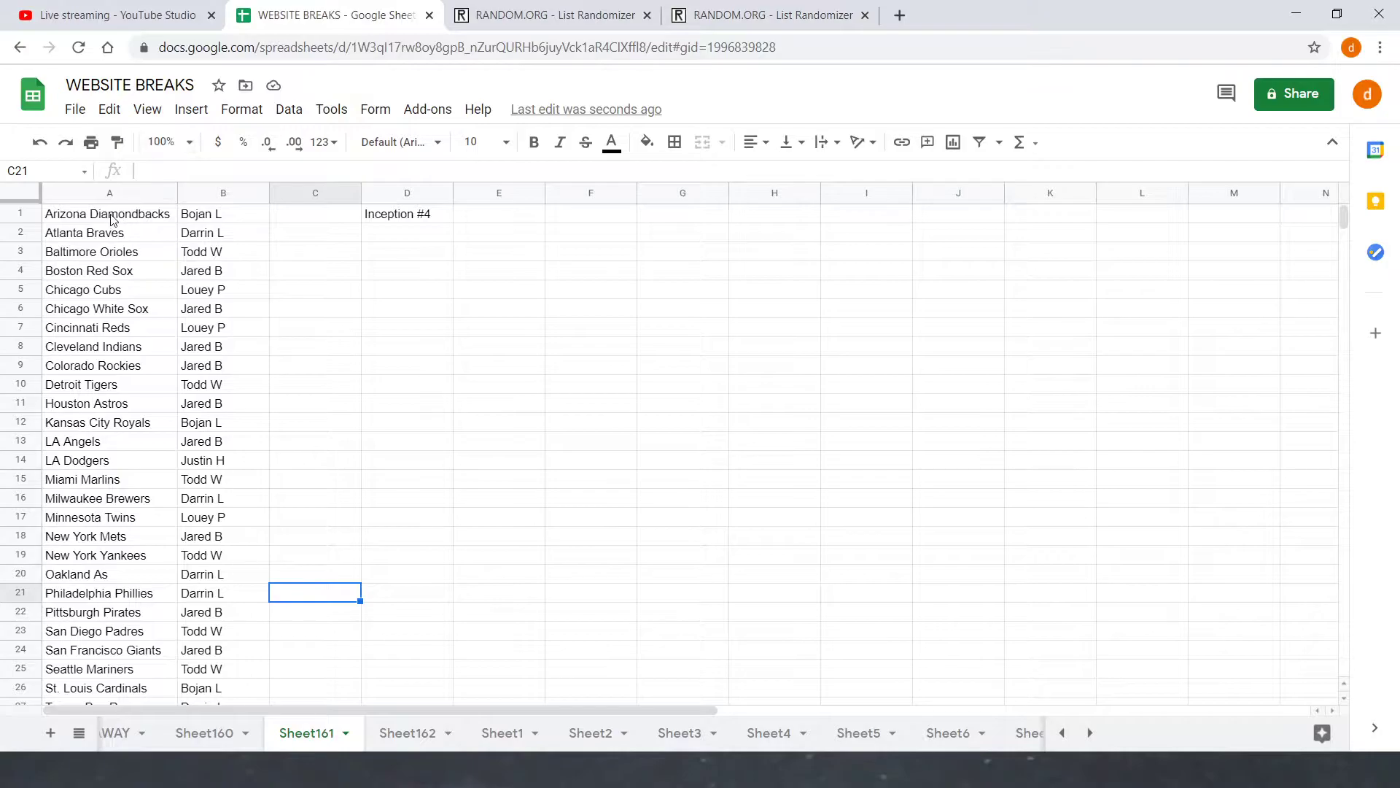
drag(113, 221, 82, 704)
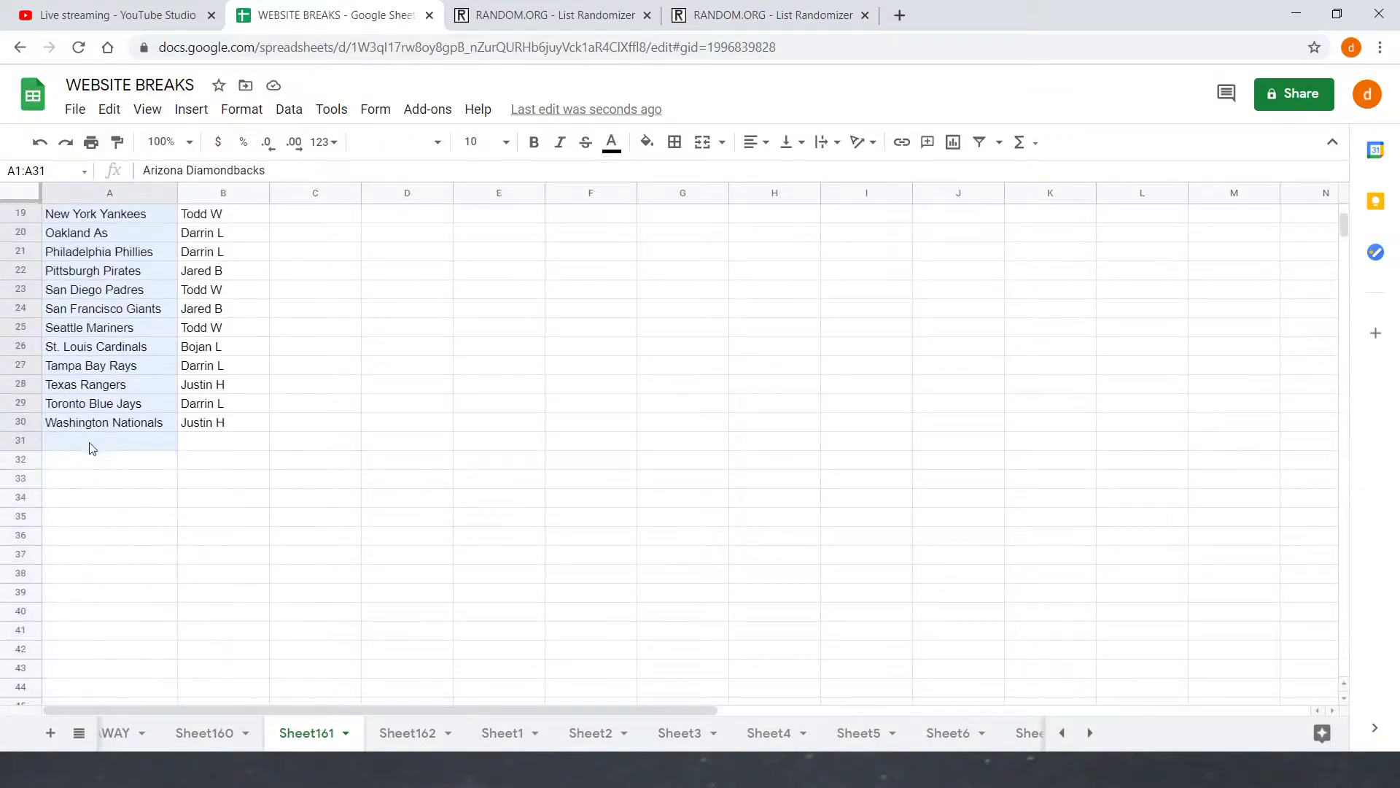
drag(92, 447, 100, 421)
right_click(100, 422)
click(121, 194)
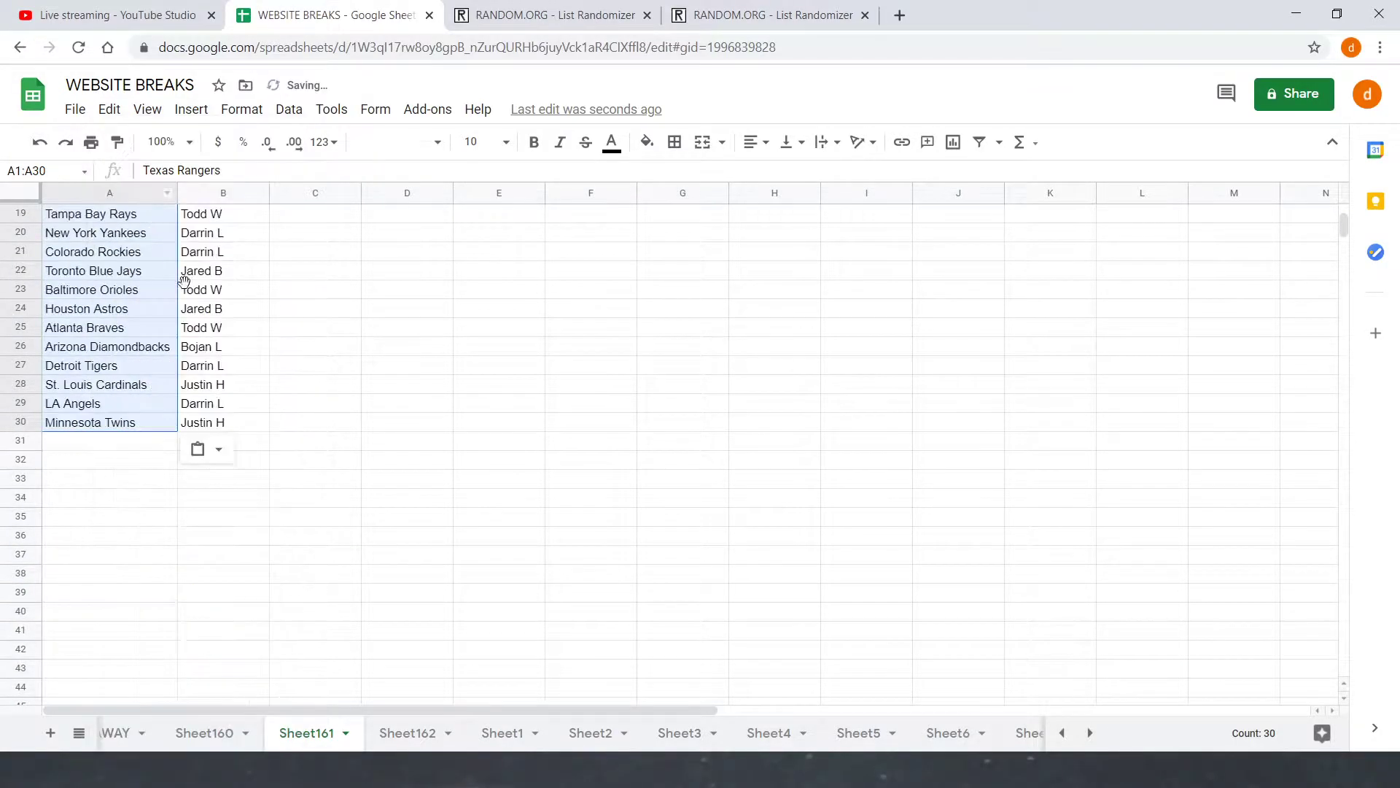
click(263, 365)
scroll(272, 364, up, 6)
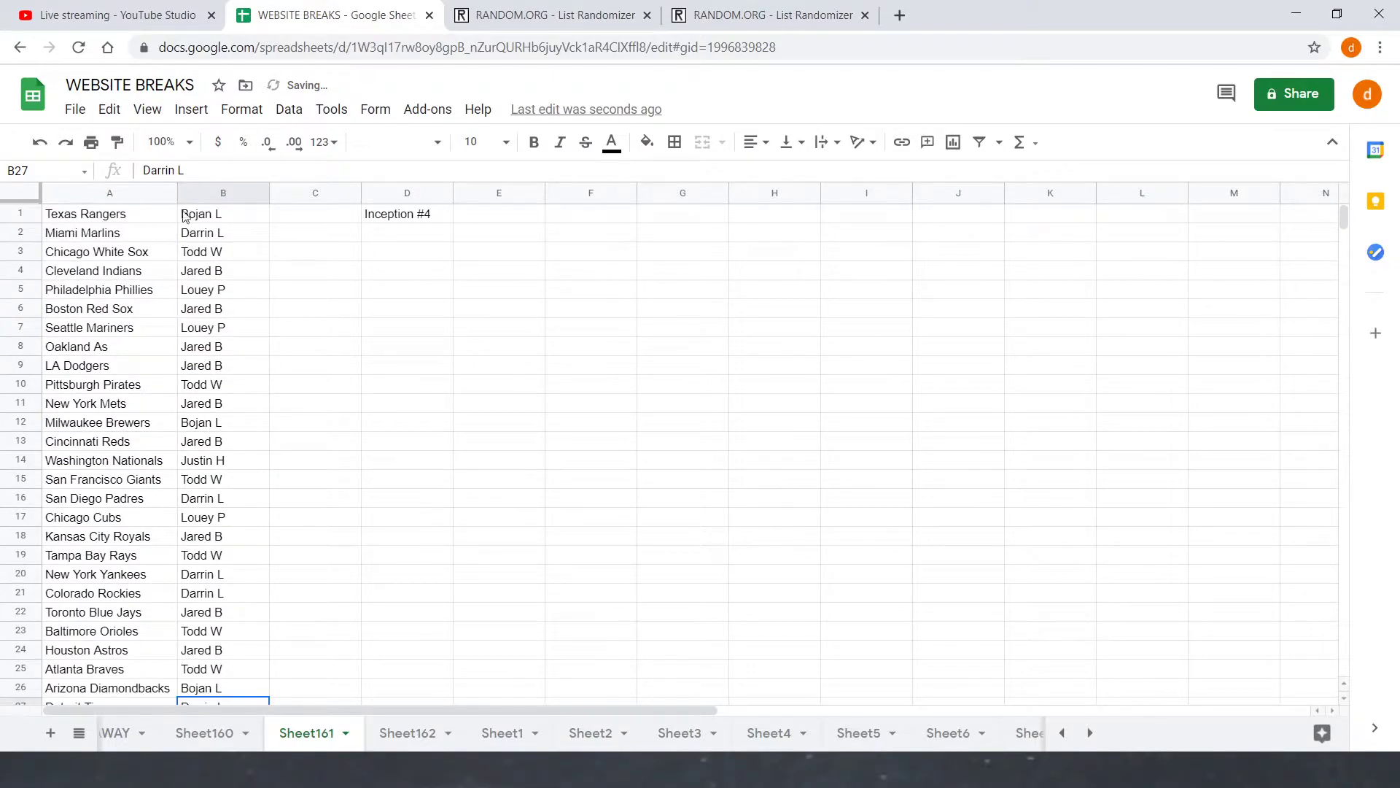
click(316, 318)
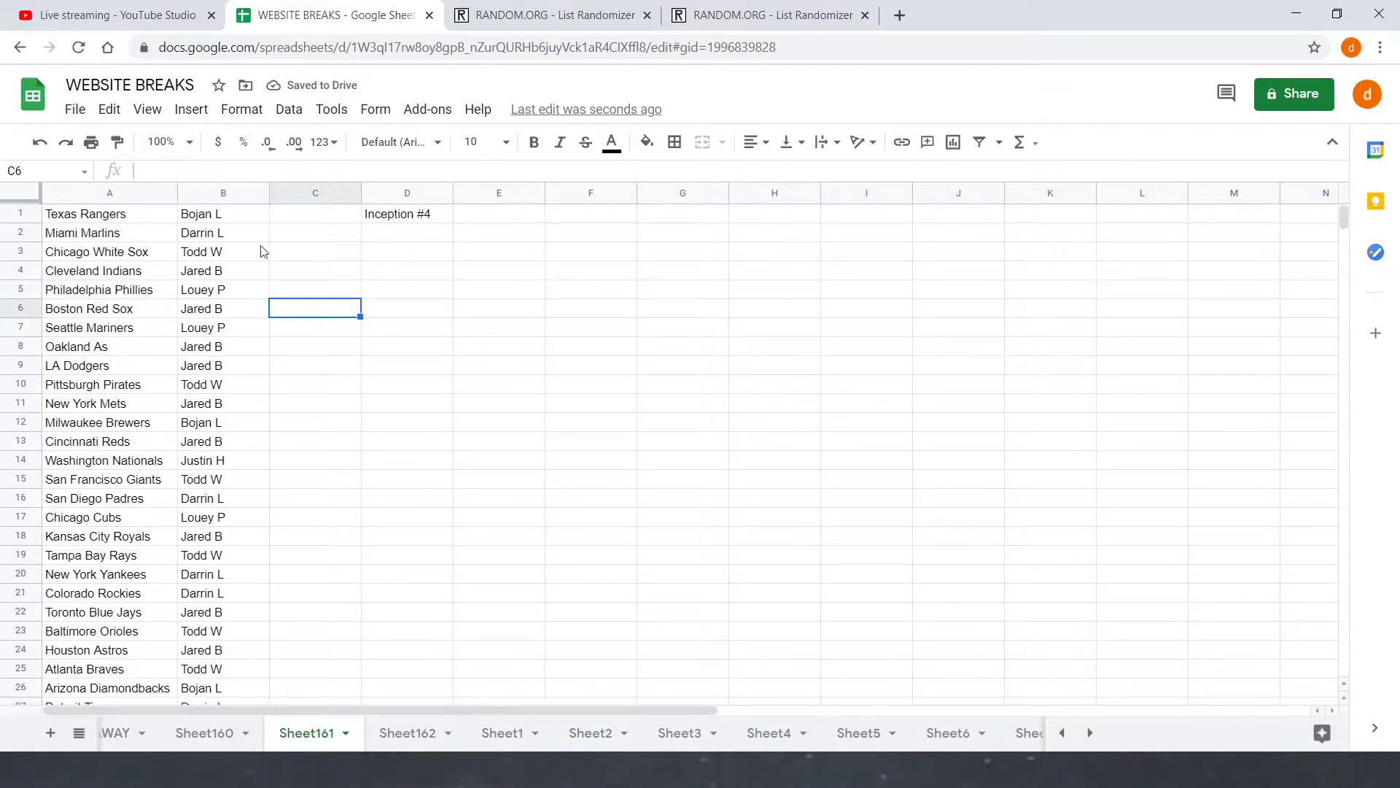
- Set zoom to 75% and sort the sheet A→Z by owner name in column B
click(187, 142)
click(168, 203)
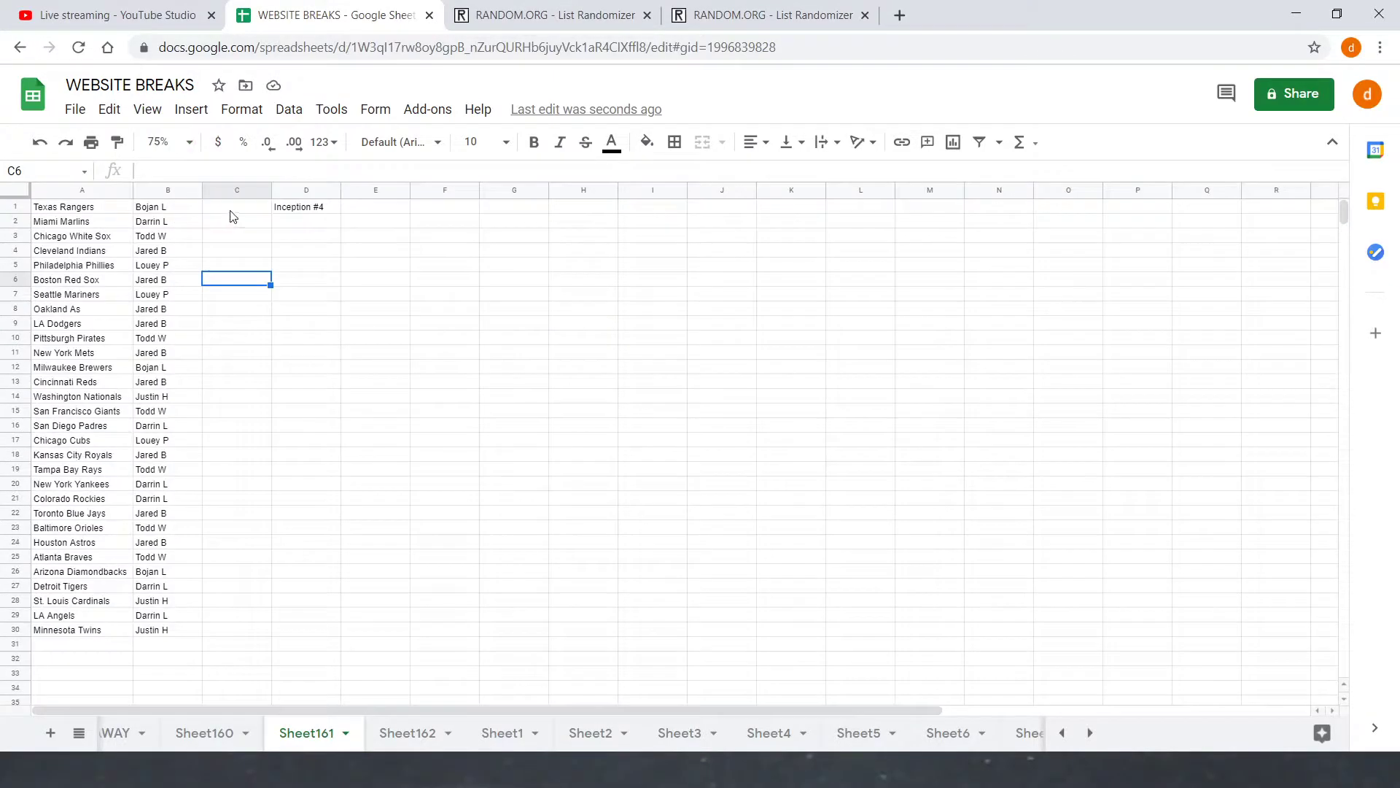
right_click(175, 189)
click(249, 531)
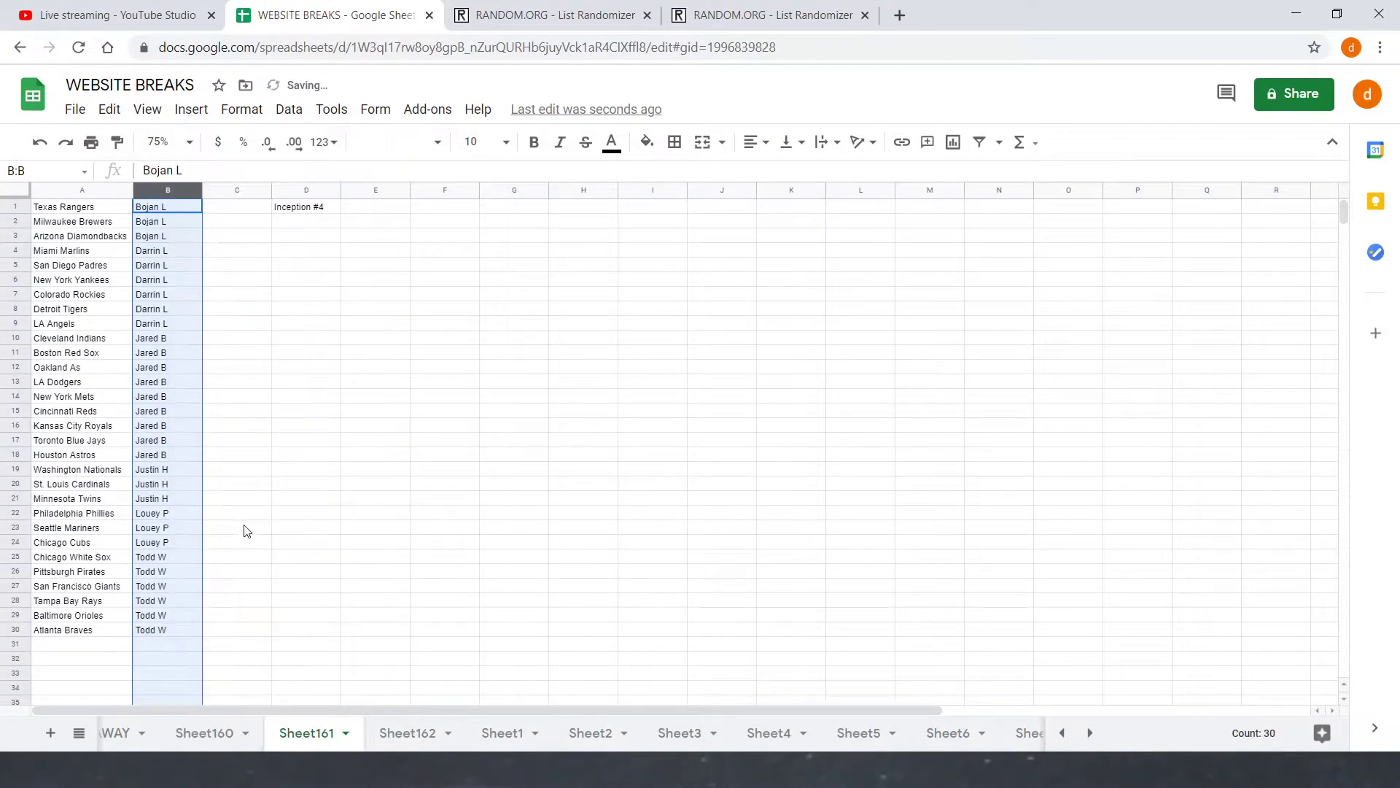
click(236, 281)
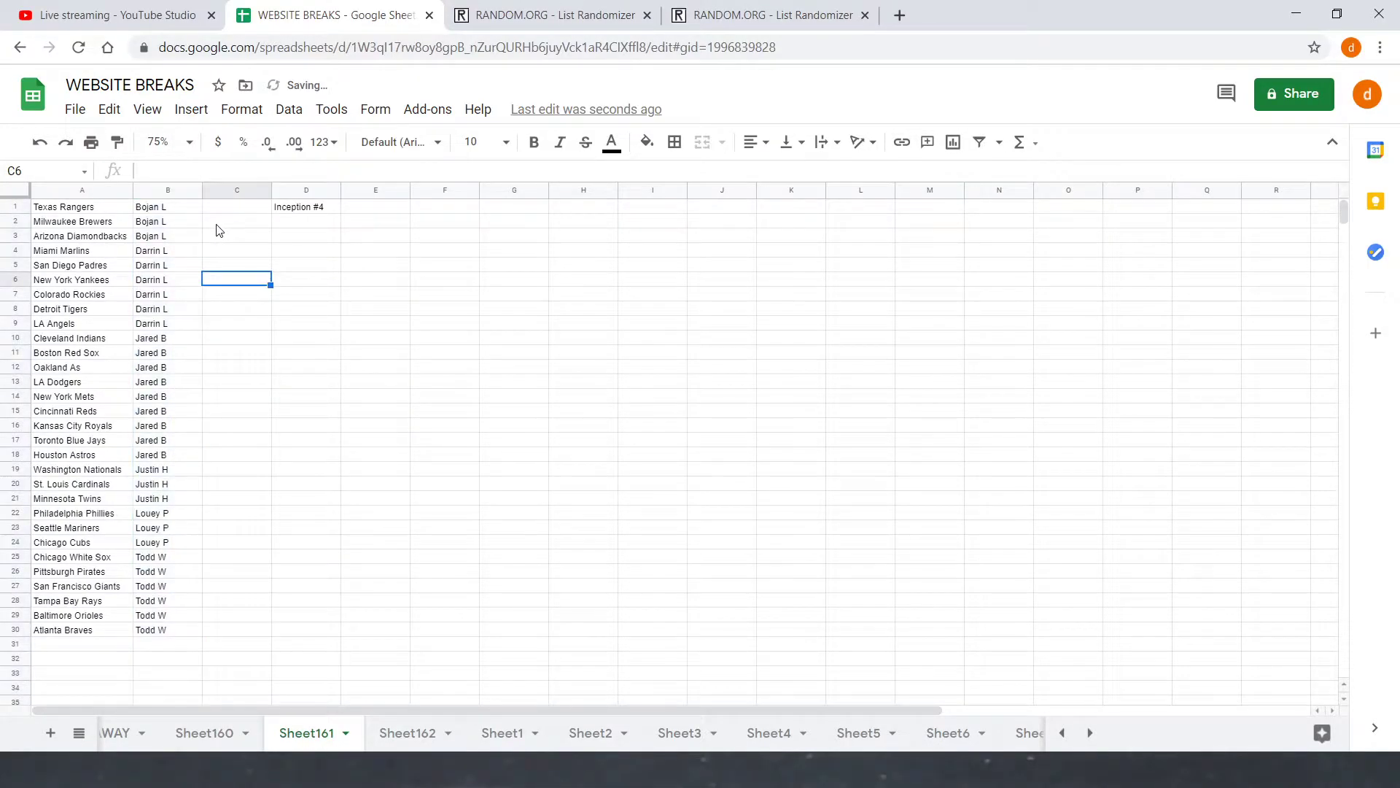